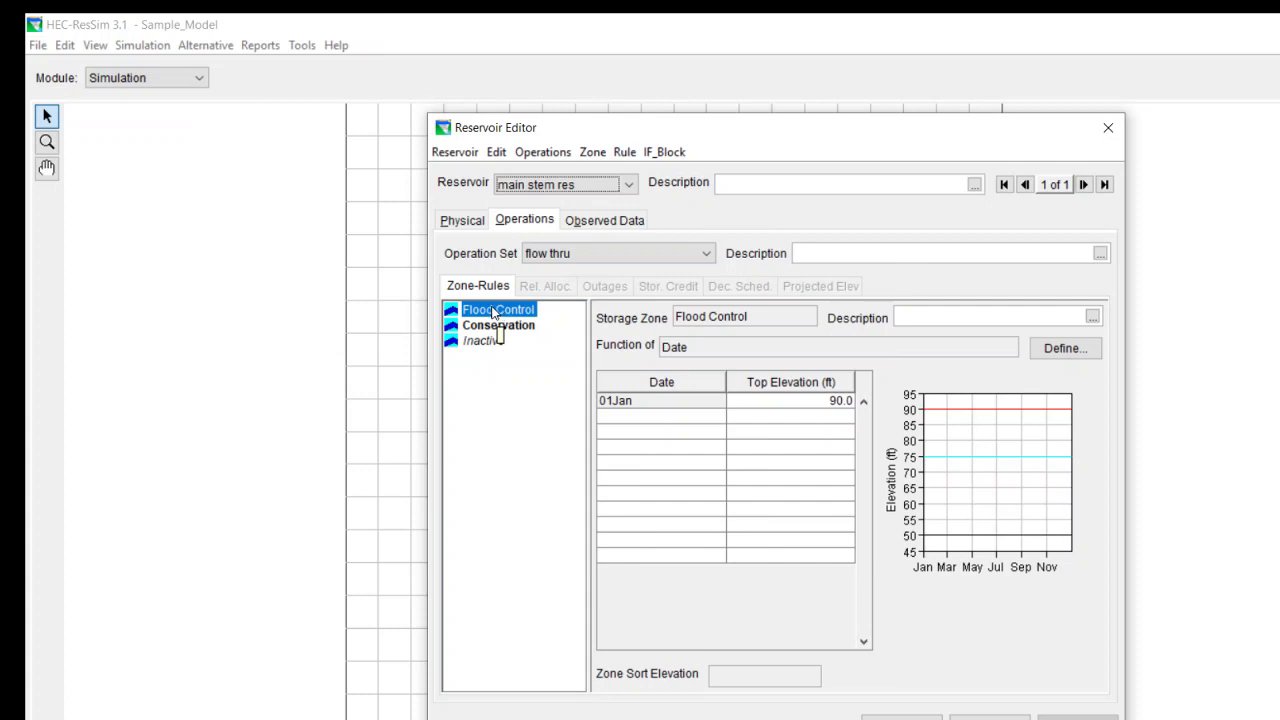
Step: Create a release function rule named "max 50" in the Flood Control zone, operating the release from main stem res
{"action": "left_click", "coordinate": [624, 153]}
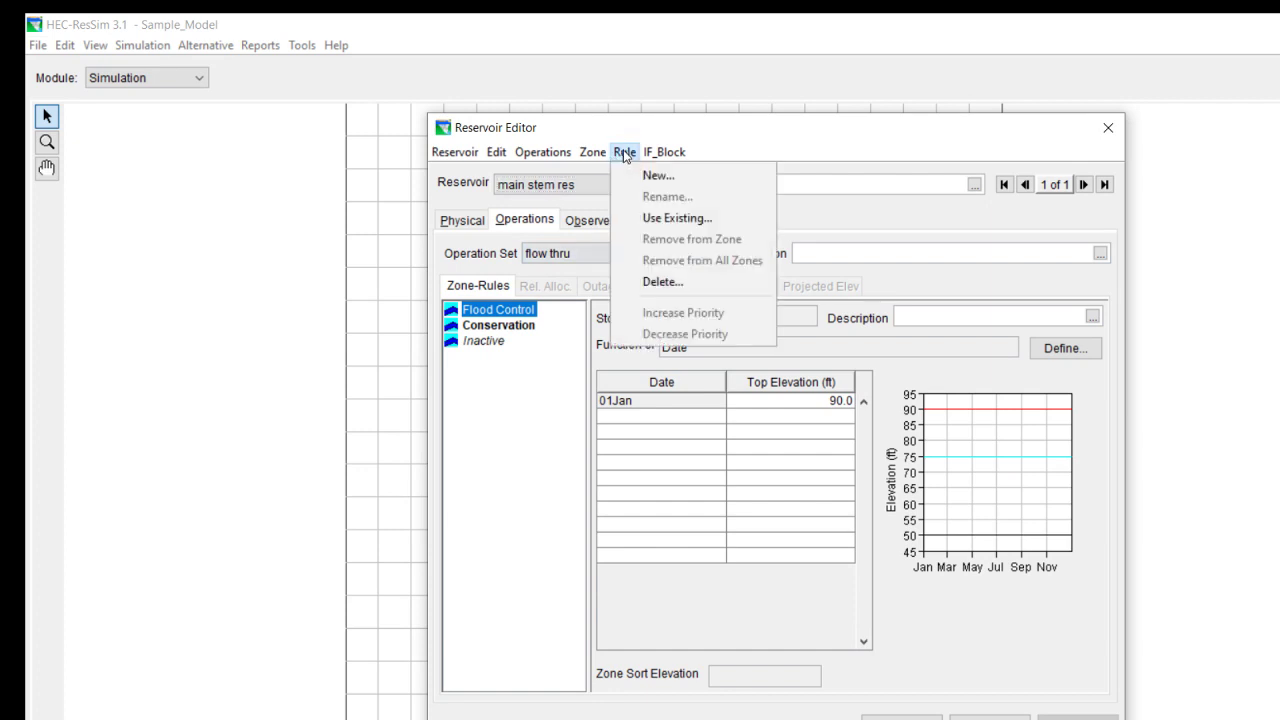
{"action": "left_click", "coordinate": [674, 177]}
{"action": "left_click", "coordinate": [750, 385]}
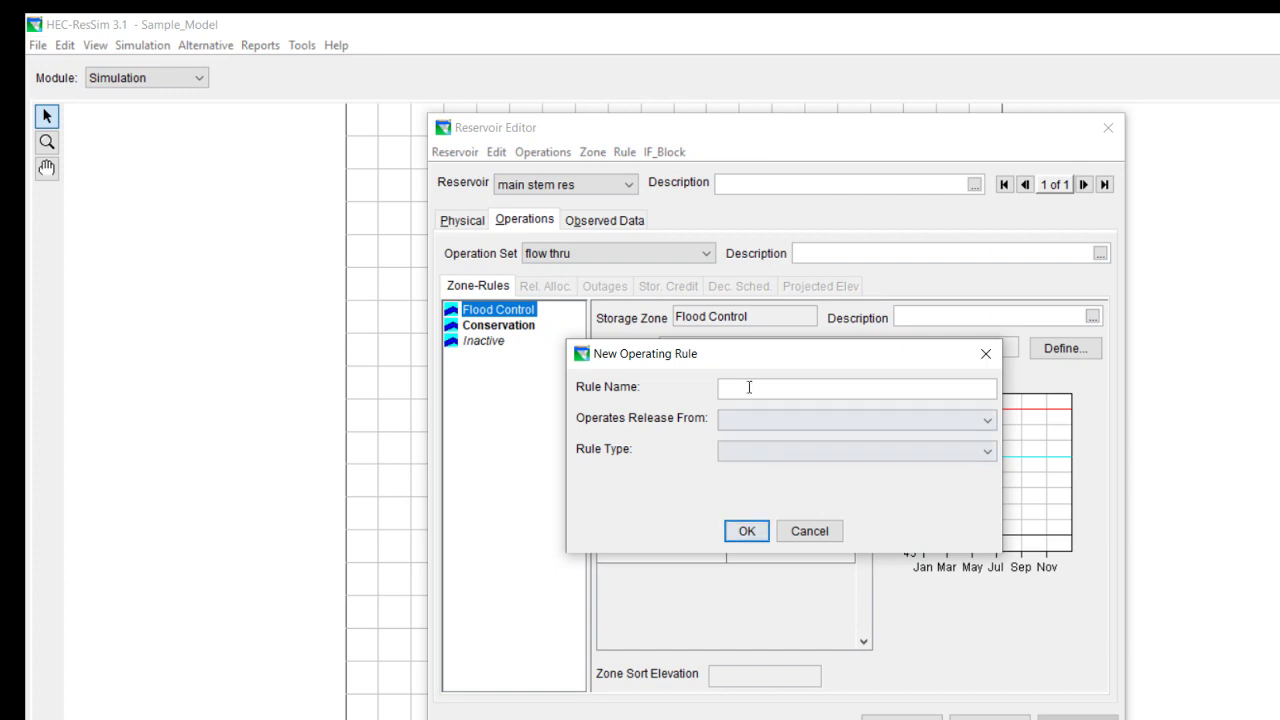
{"action": "type", "text": "max 50"}
{"action": "left_click", "coordinate": [778, 420]}
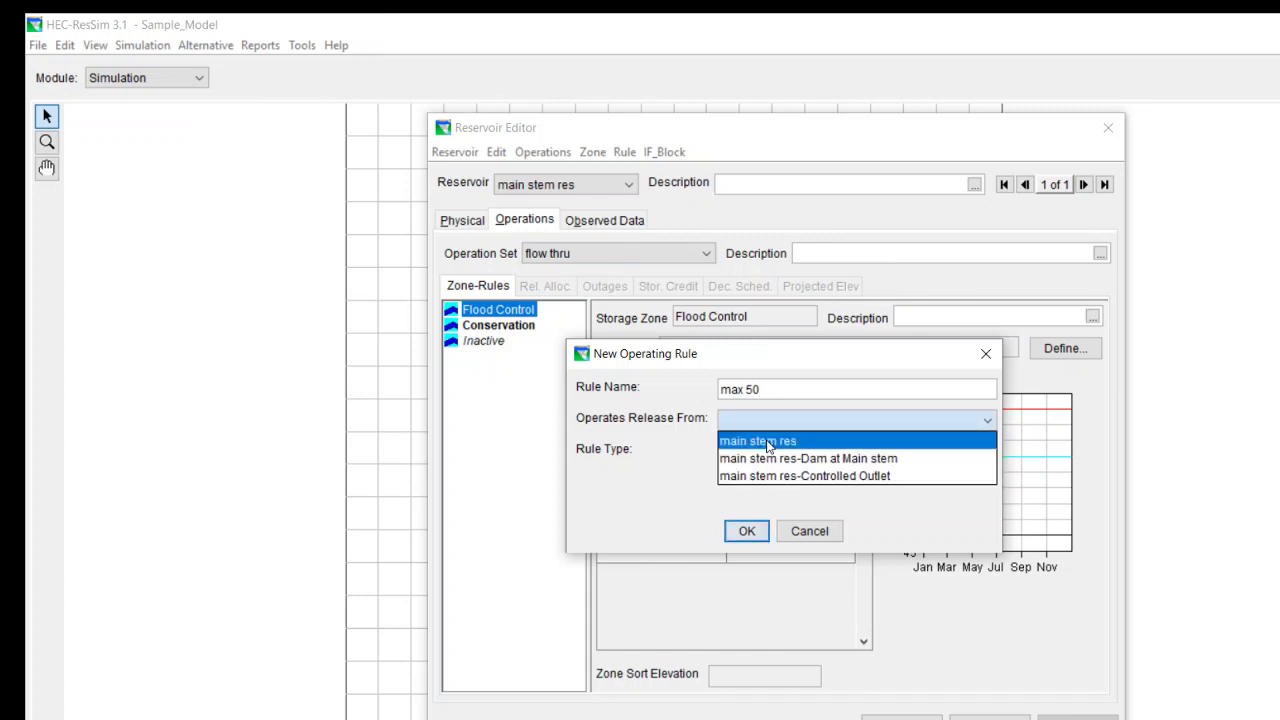
{"action": "left_click", "coordinate": [775, 437]}
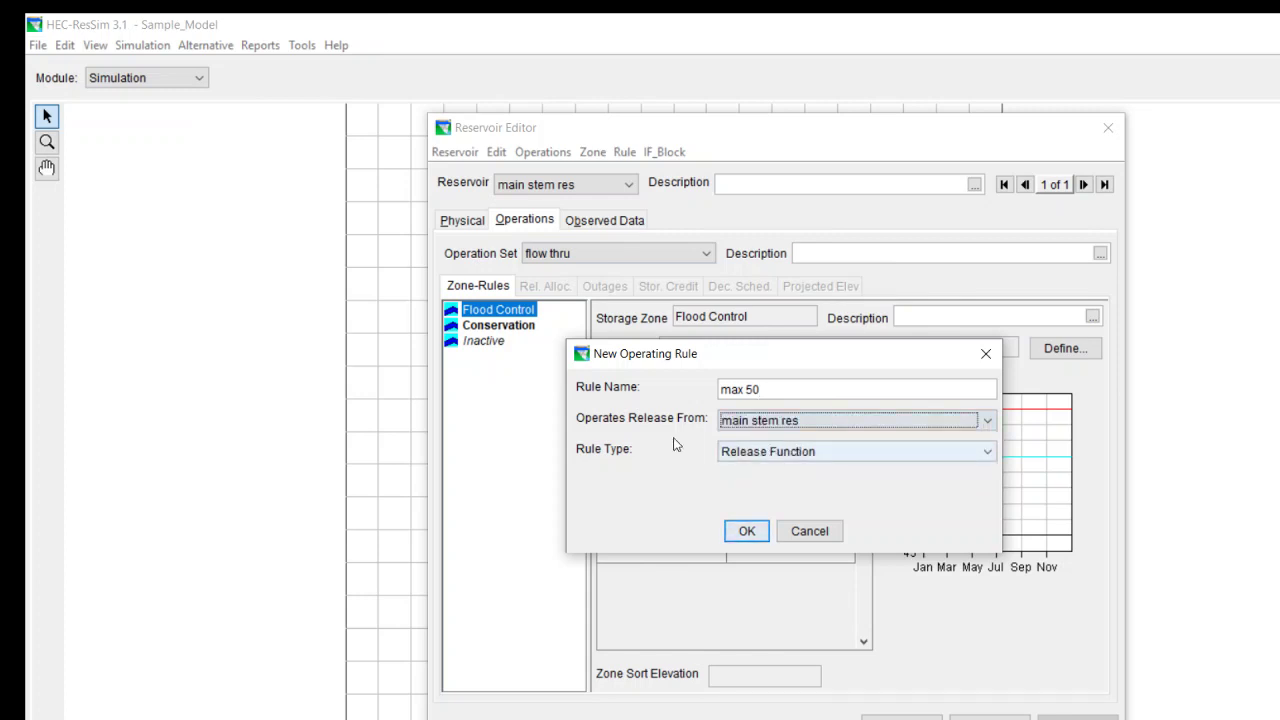
{"action": "left_click", "coordinate": [747, 531]}
Step: Define the max 50 rule as a function of Date with a Maximum limit and a release of 50 cfs
{"action": "left_click", "coordinate": [1065, 368]}
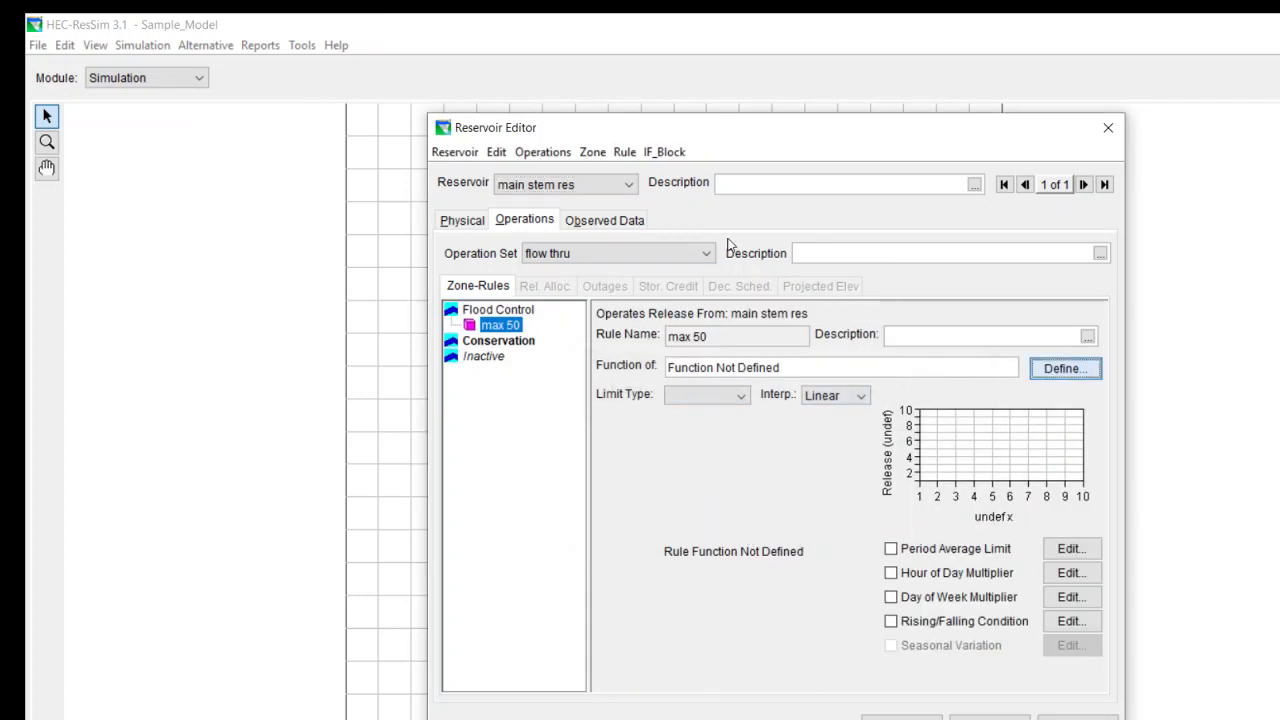
{"action": "left_click", "coordinate": [995, 632]}
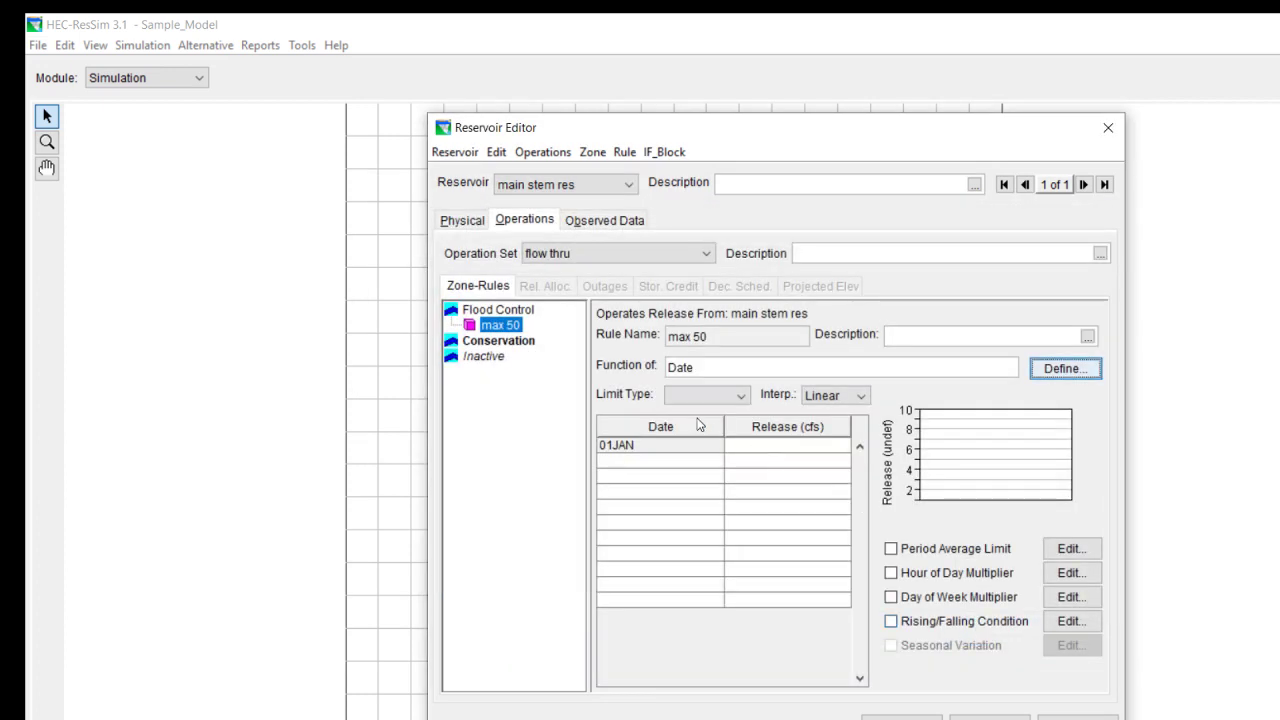
{"action": "left_click", "coordinate": [737, 396]}
{"action": "left_click", "coordinate": [700, 432]}
{"action": "left_click", "coordinate": [790, 446]}
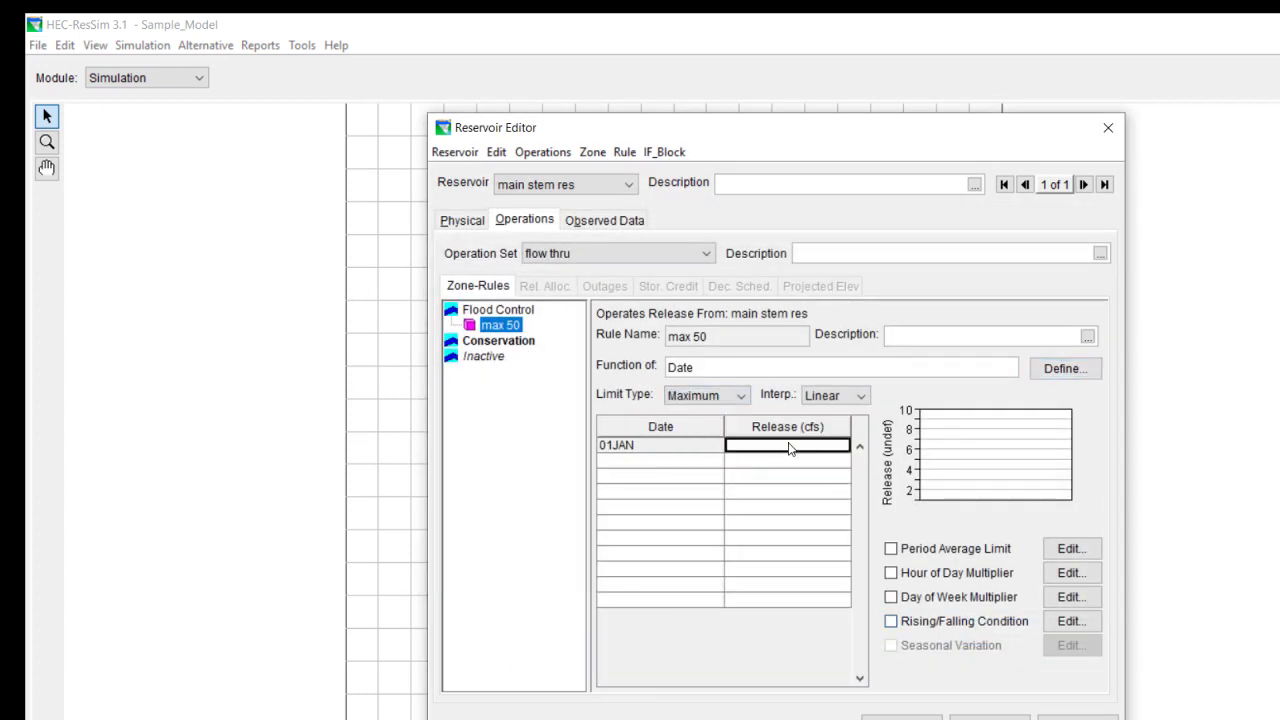
{"action": "type", "text": "50"}
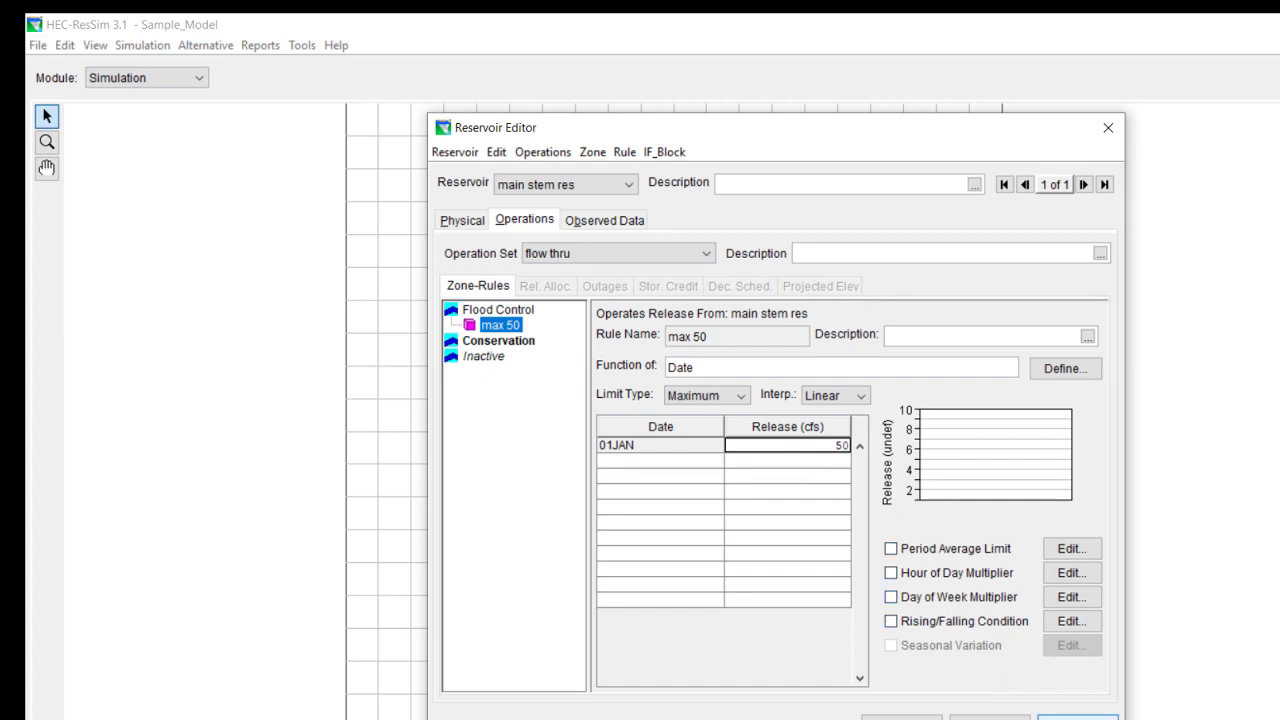
Step: Create a second release function rule named "max 100" in the Flood Control zone, operating the release from main stem res
{"action": "left_click", "coordinate": [625, 152]}
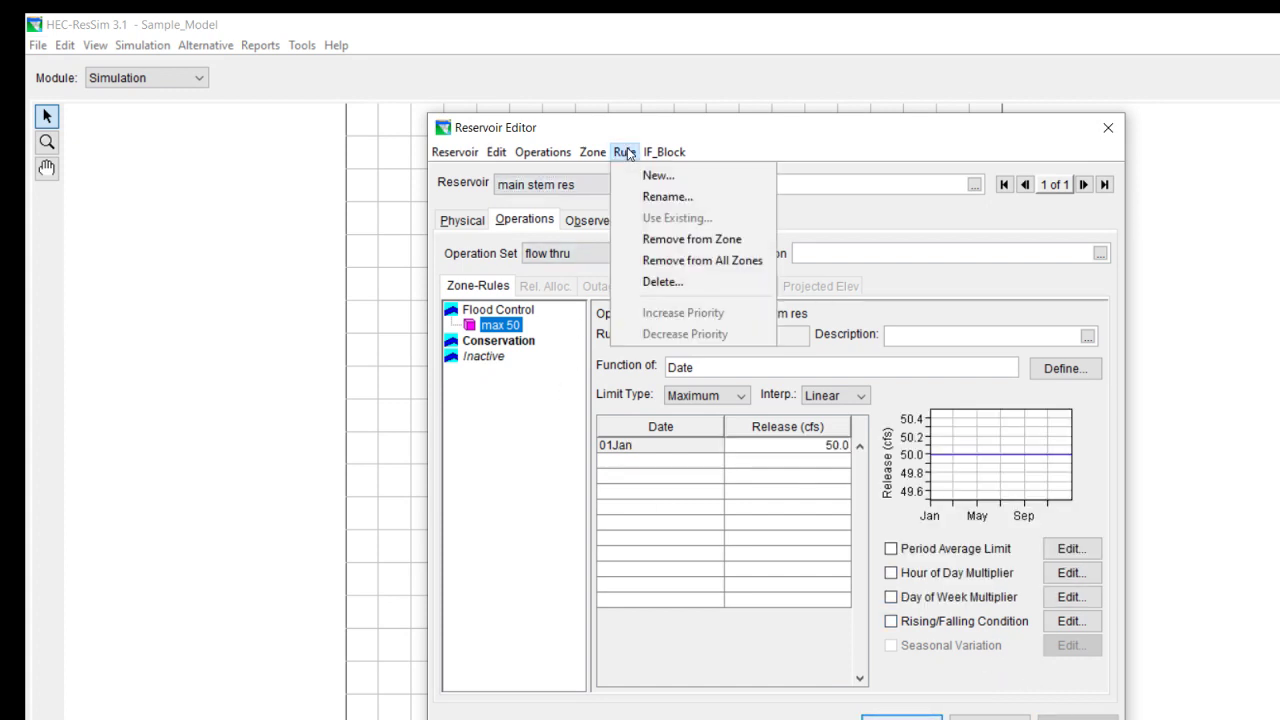
{"action": "left_click", "coordinate": [639, 171]}
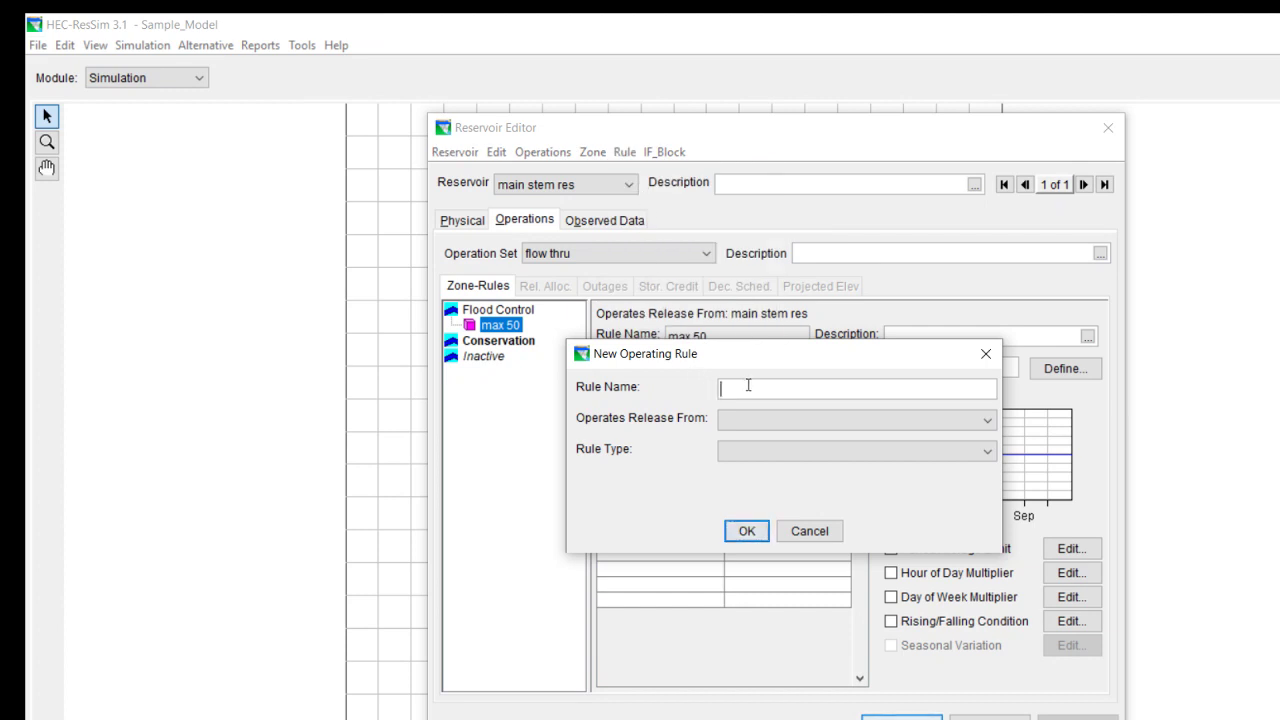
{"action": "type", "text": "max 4"}
{"action": "type", "text": "00"}
{"action": "left_click", "coordinate": [780, 420]}
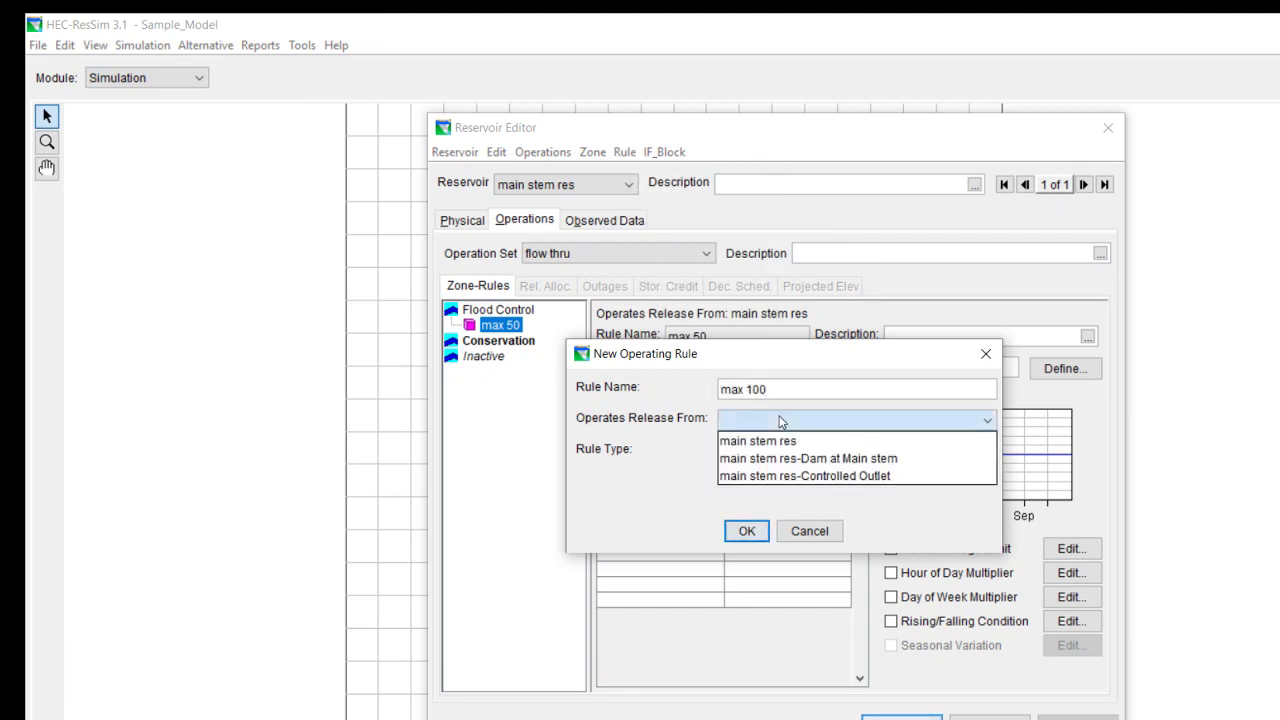
{"action": "left_click", "coordinate": [786, 440]}
{"action": "left_click", "coordinate": [745, 535]}
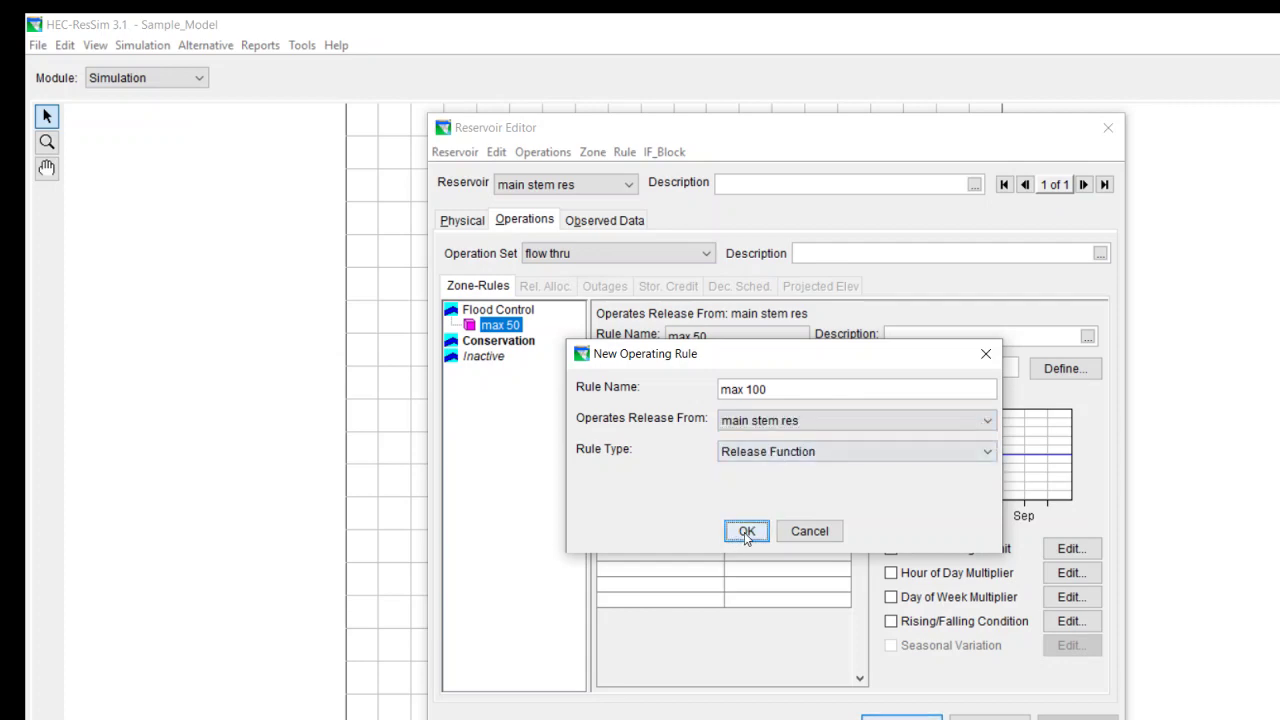
Step: Define the max 100 rule as a function of Date with a Maximum limit and a release of 100 cfs, and accept the reservoir edits
{"action": "left_click", "coordinate": [1090, 369]}
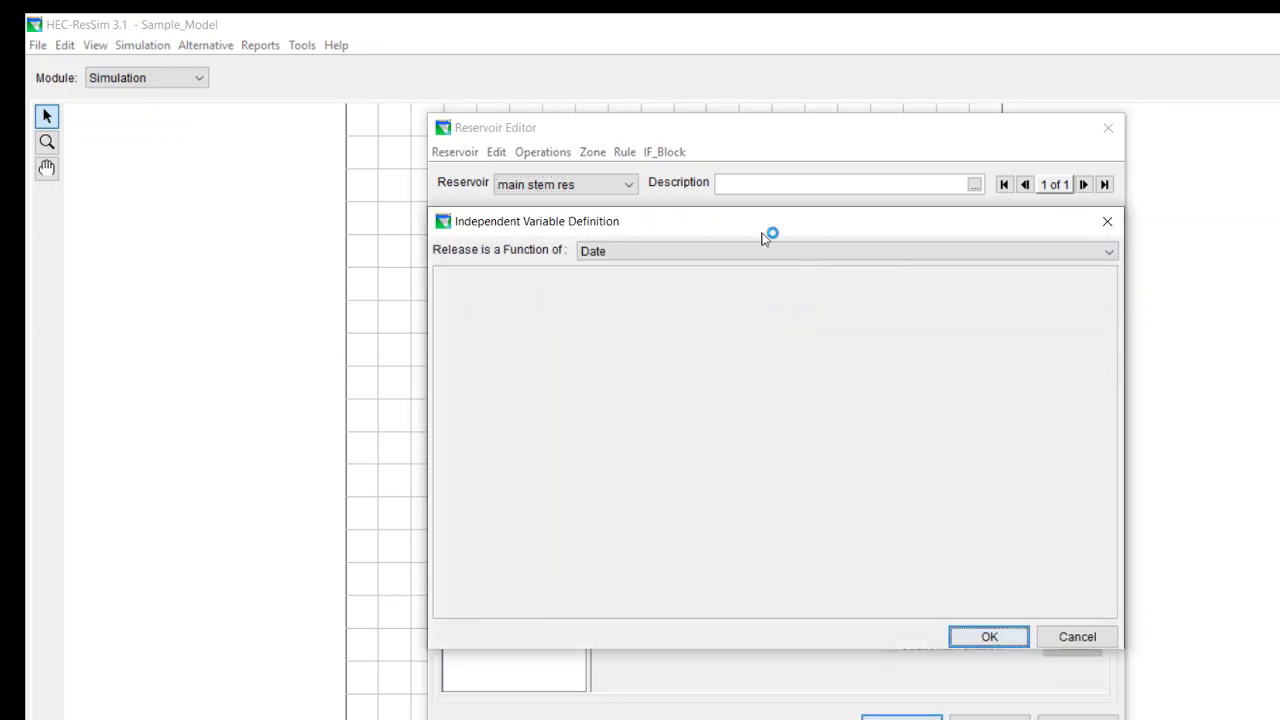
{"action": "left_click", "coordinate": [986, 634]}
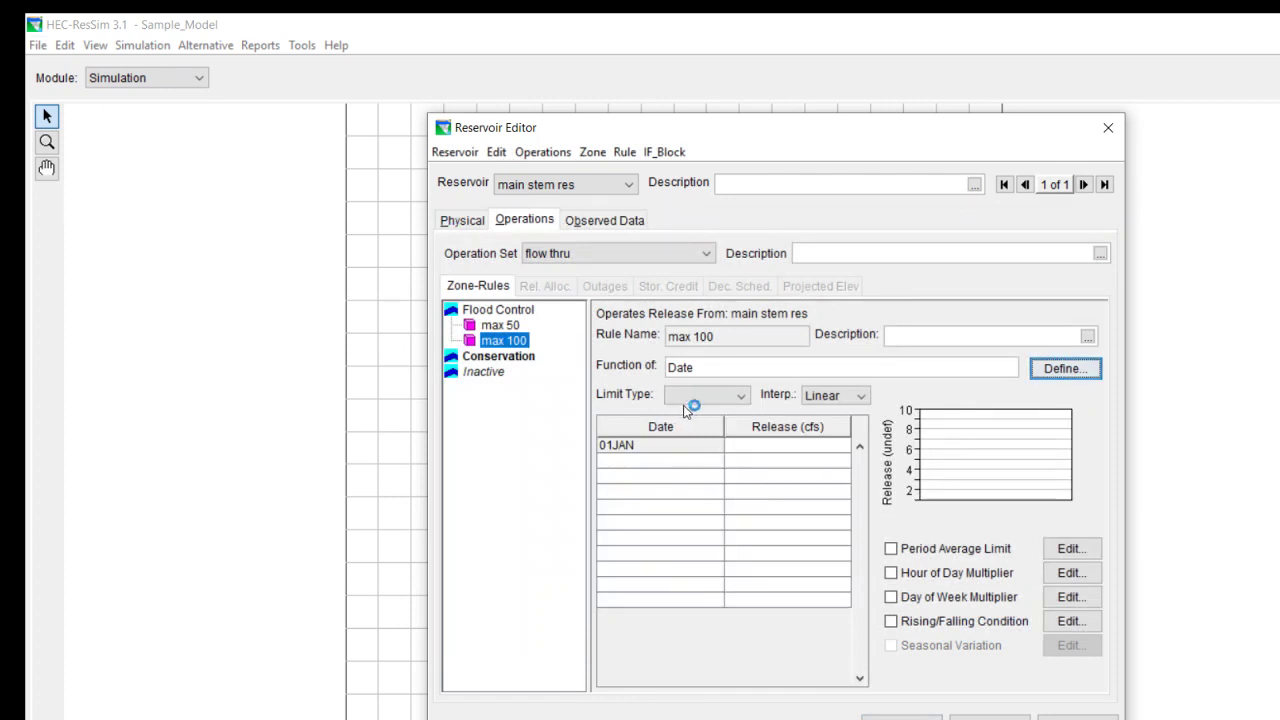
{"action": "left_click", "coordinate": [730, 396]}
{"action": "left_click", "coordinate": [721, 432]}
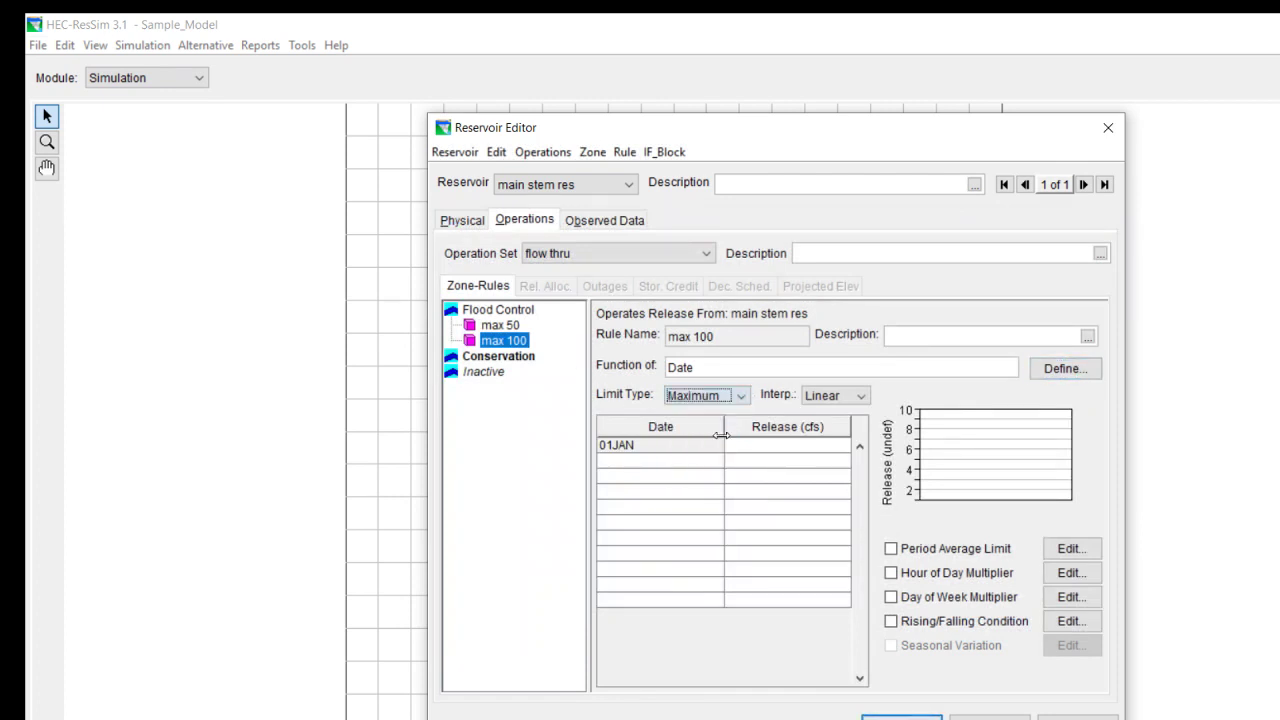
{"action": "left_click", "coordinate": [820, 446]}
{"action": "type", "text": "1"}
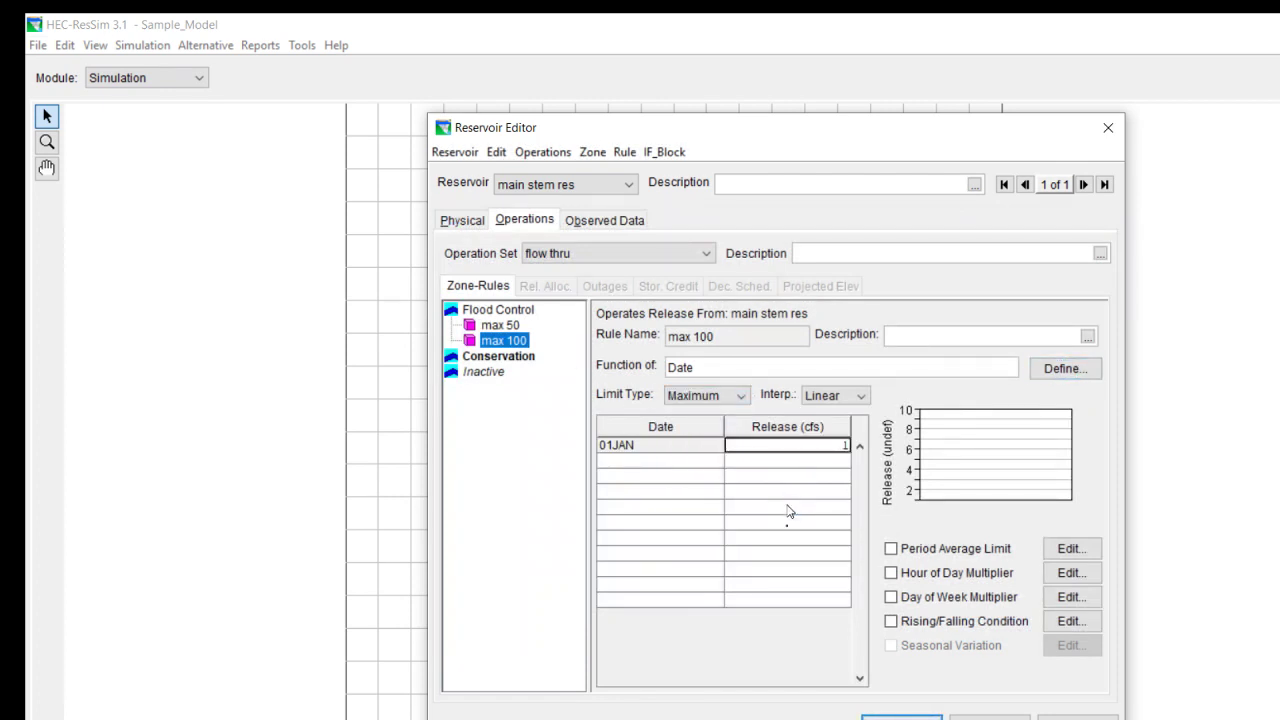
{"action": "type", "text": "00"}
{"action": "key", "text": "Return"}
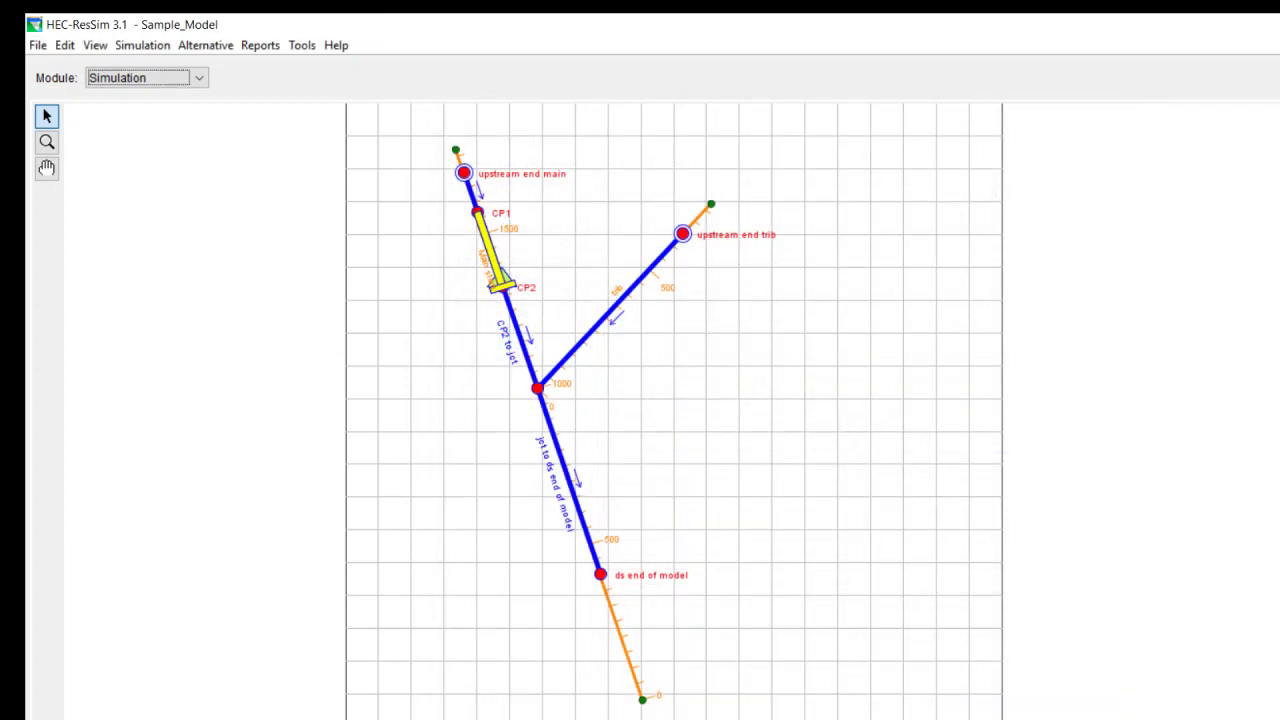
Step: Set the default lookback elevation of the main stem res pool to 77 in the flow thru alternative and save the alternative
{"action": "left_click", "coordinate": [208, 46]}
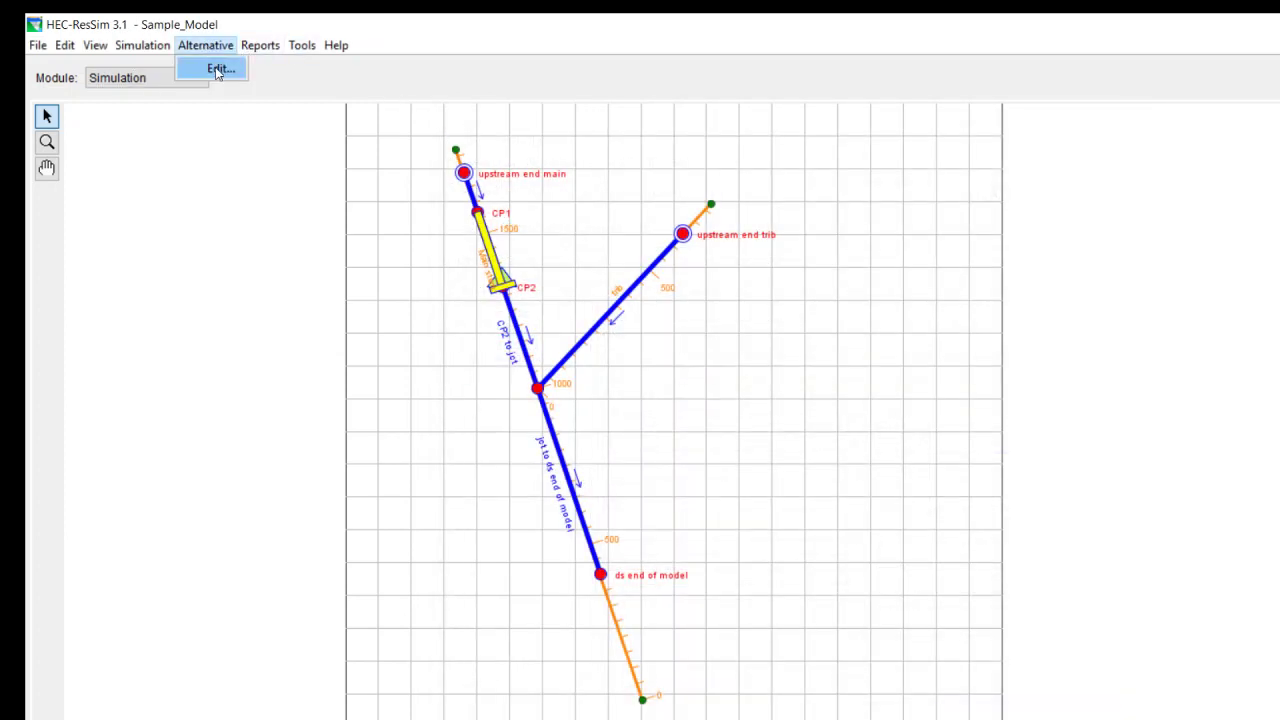
{"action": "left_click", "coordinate": [217, 69]}
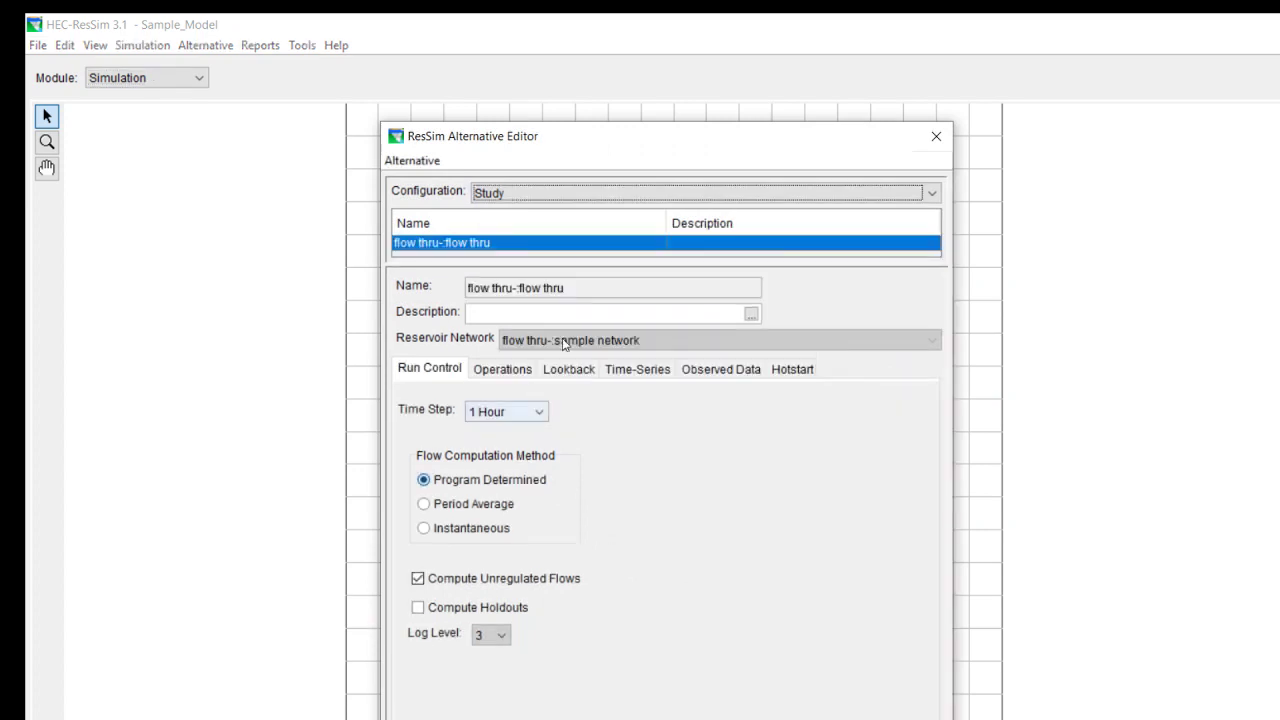
{"action": "left_click", "coordinate": [566, 378]}
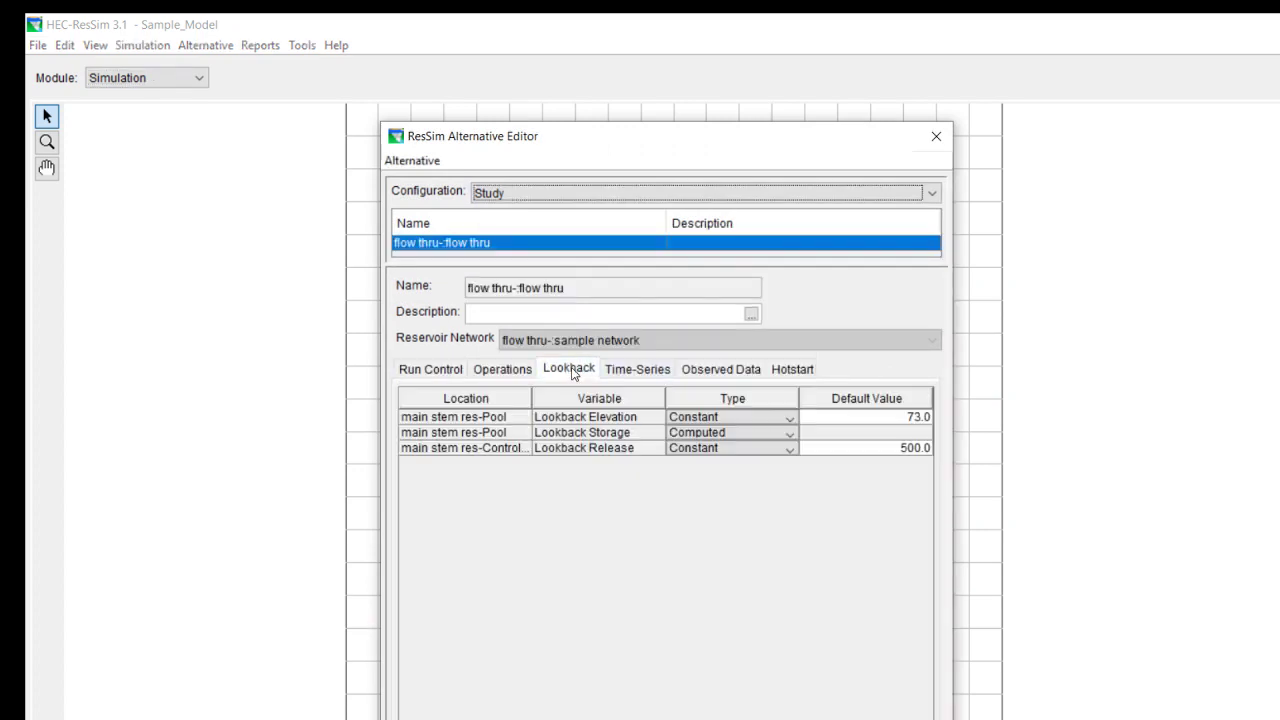
{"action": "left_click", "coordinate": [896, 420]}
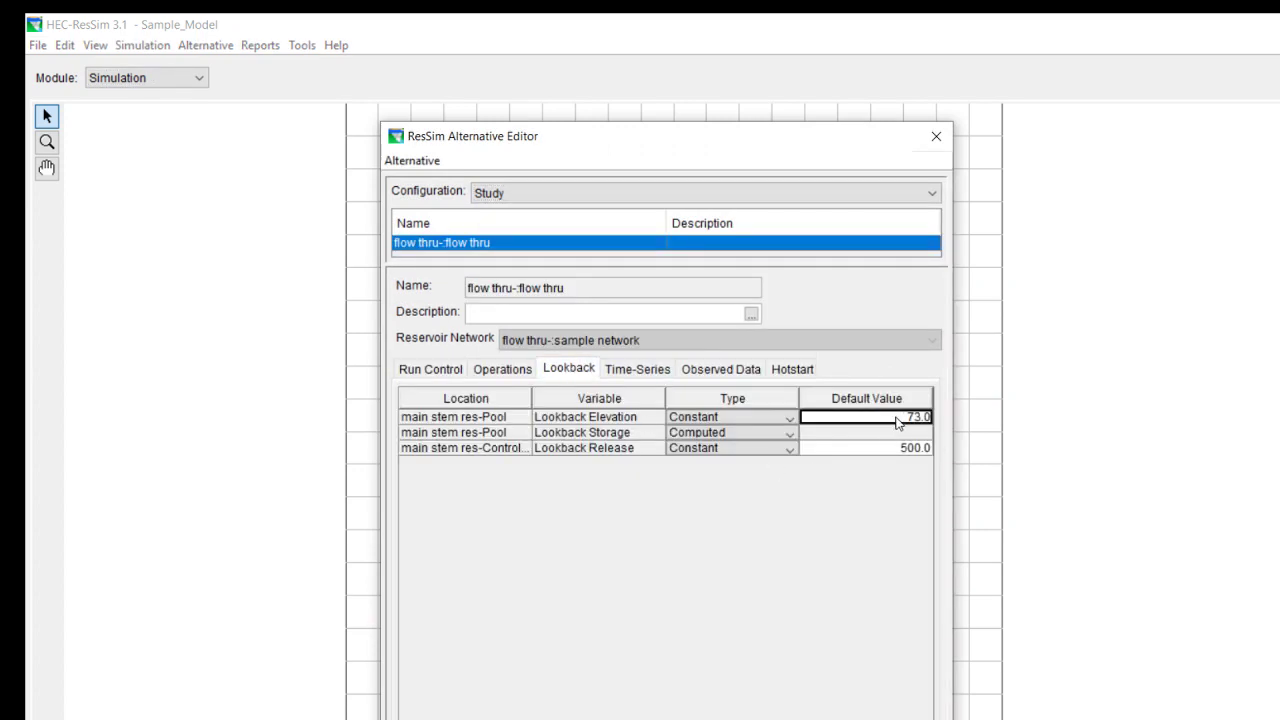
{"action": "type", "text": "77"}
{"action": "left_click", "coordinate": [412, 160]}
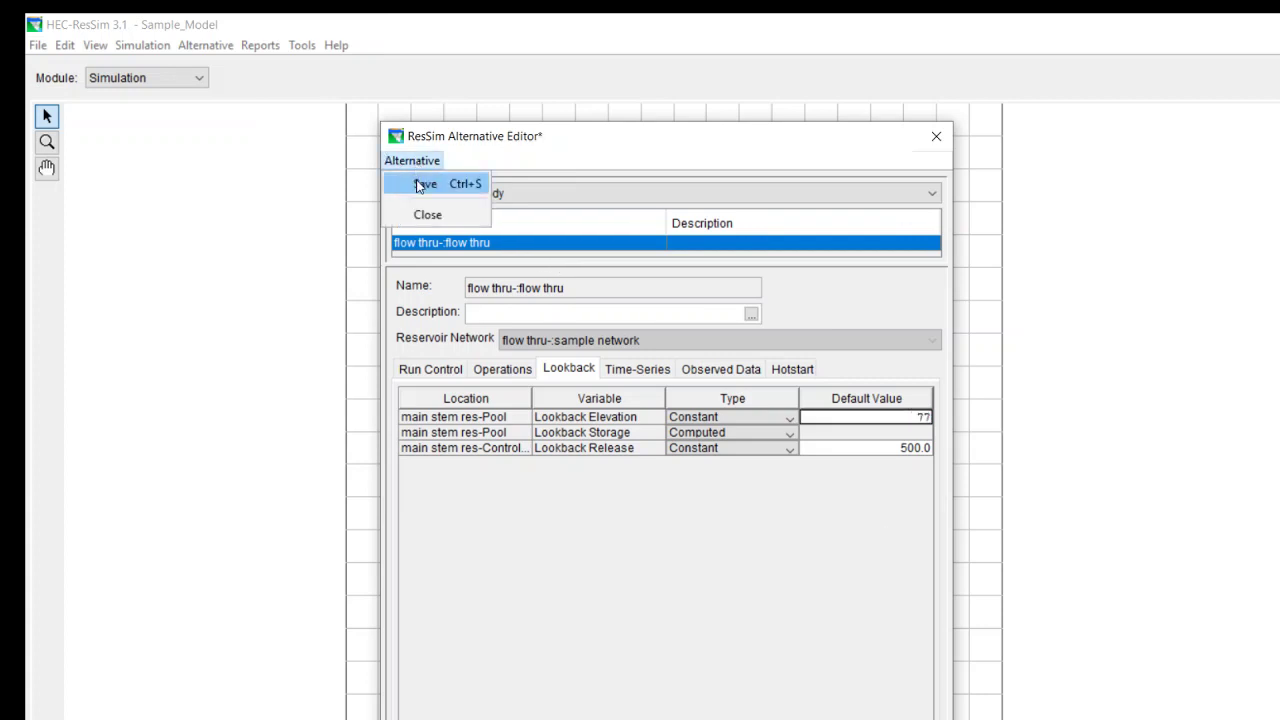
{"action": "left_click", "coordinate": [419, 186]}
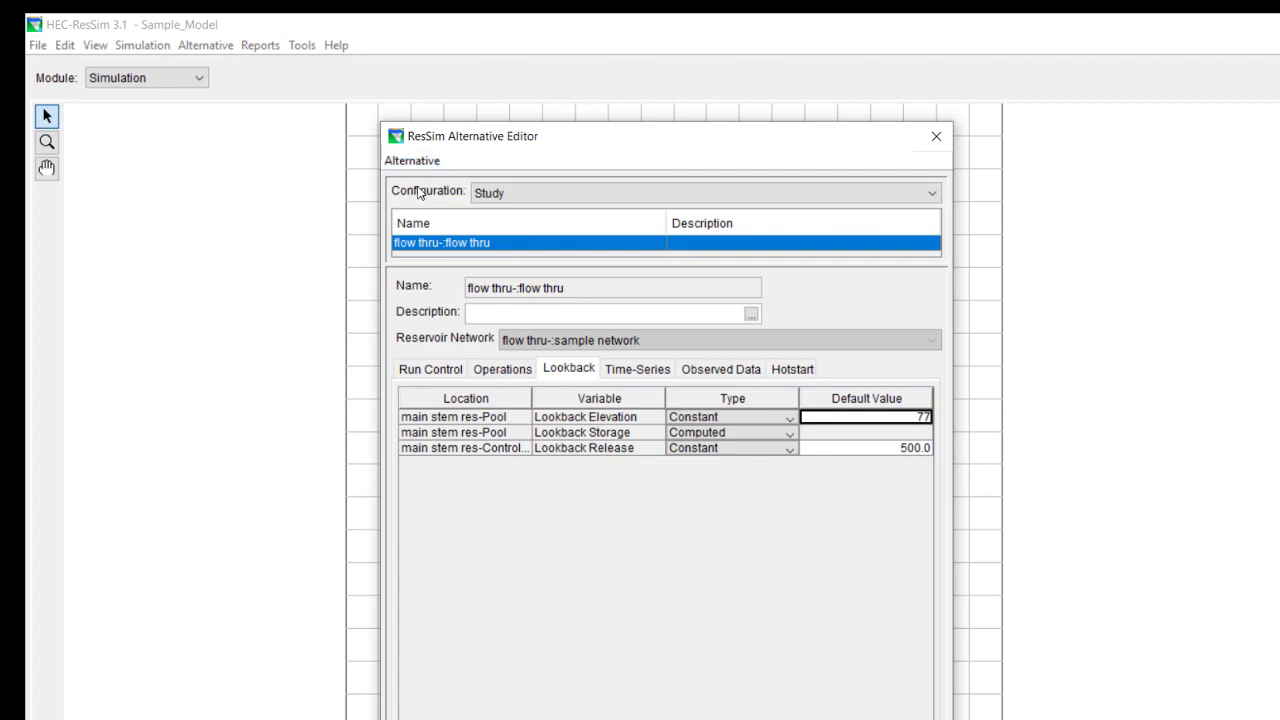
{"action": "left_click", "coordinate": [937, 137]}
Step: Review the Flood Control zone rules in the main stem res properties and compute the flow thru alternative
{"action": "right_click", "coordinate": [487, 254]}
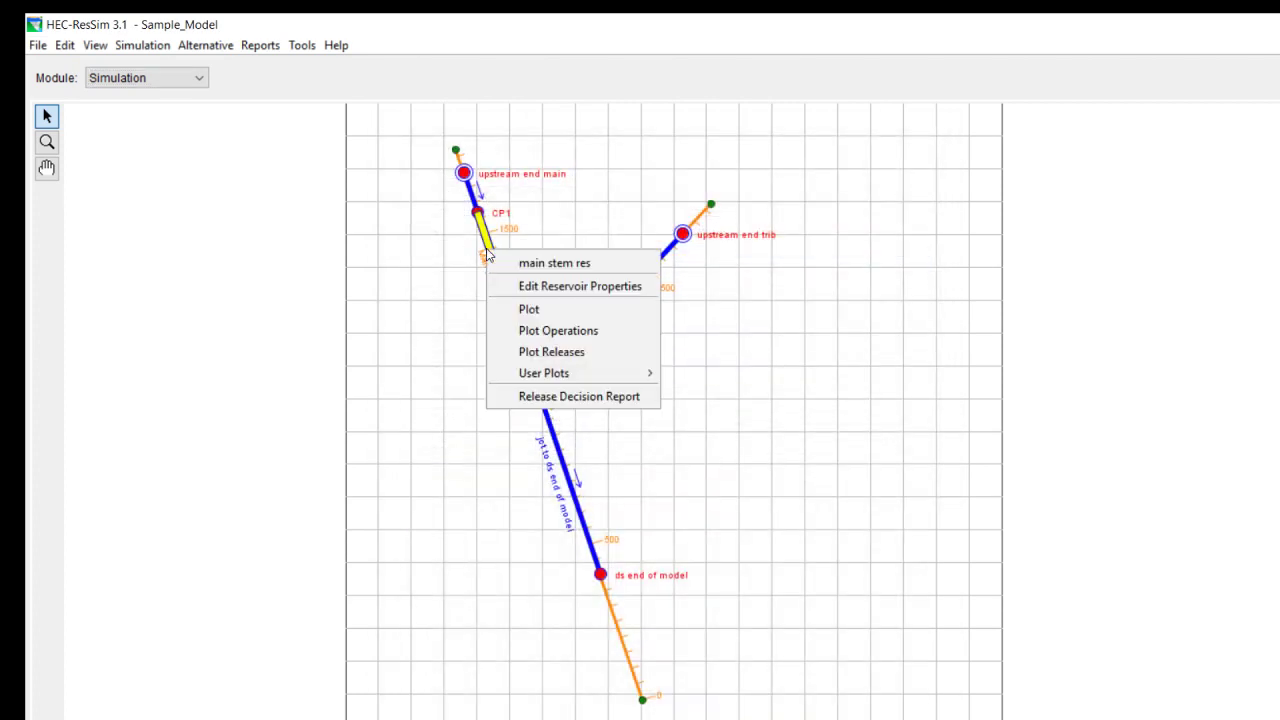
{"action": "left_click", "coordinate": [534, 288]}
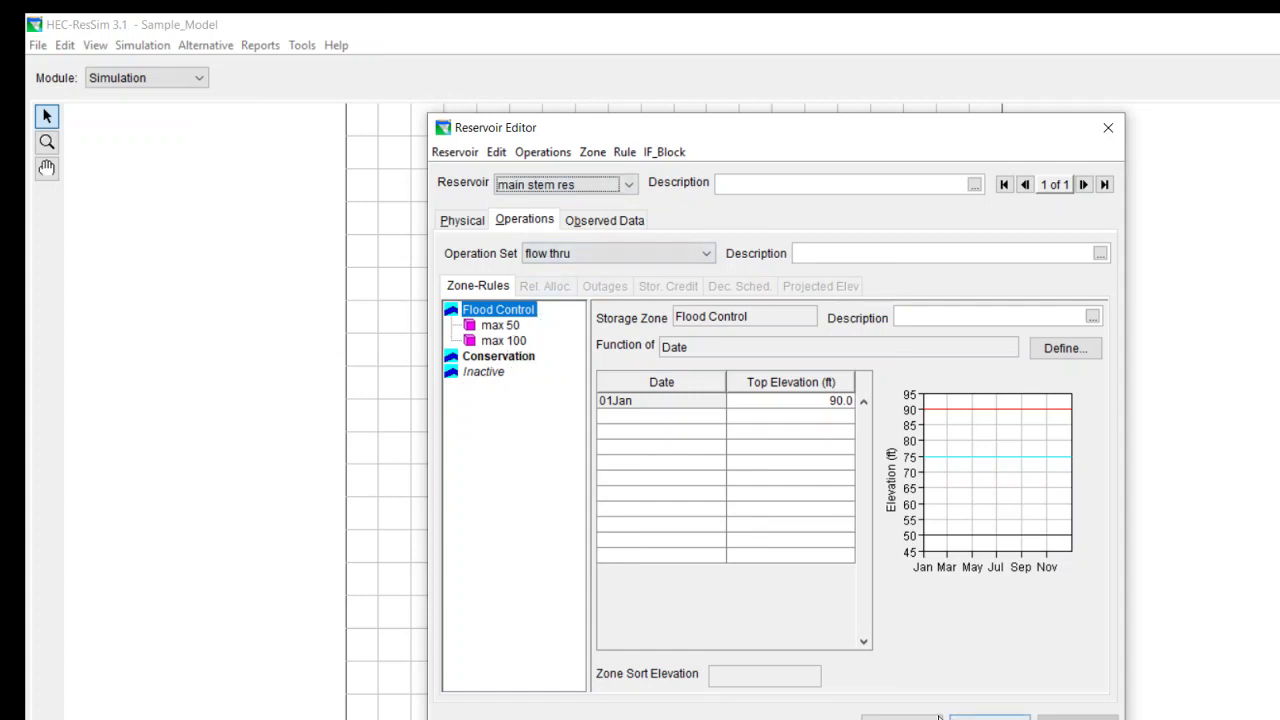
{"action": "left_click", "coordinate": [900, 717]}
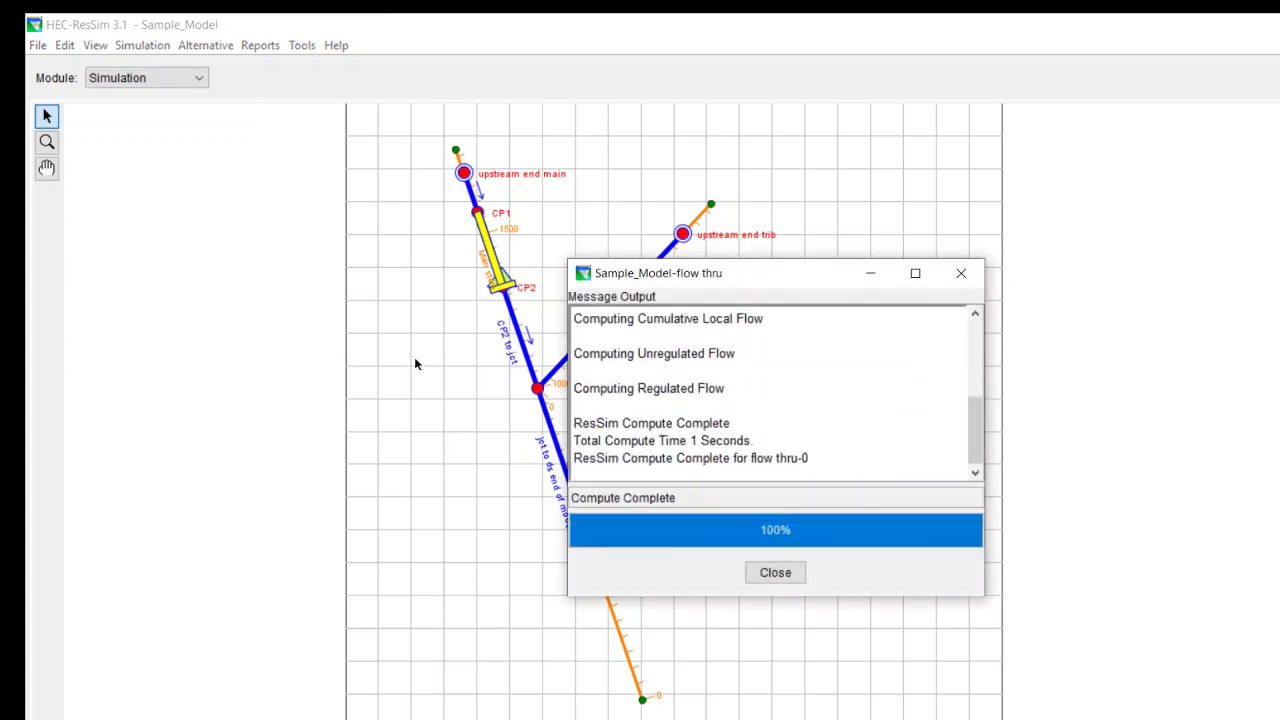
{"action": "left_click", "coordinate": [776, 574]}
Step: Plot the main stem res results and examine the pool's inflow, outflow and elevation over the simulation period
{"action": "right_click", "coordinate": [483, 237]}
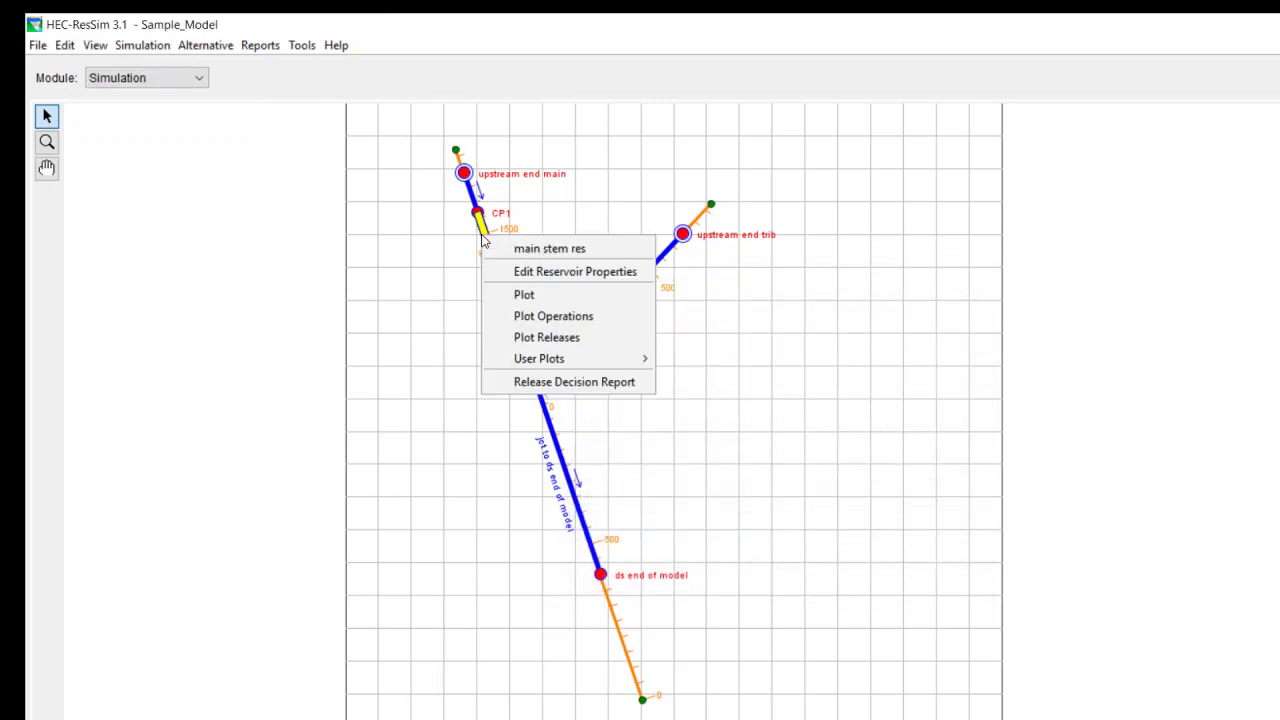
{"action": "left_click", "coordinate": [539, 294]}
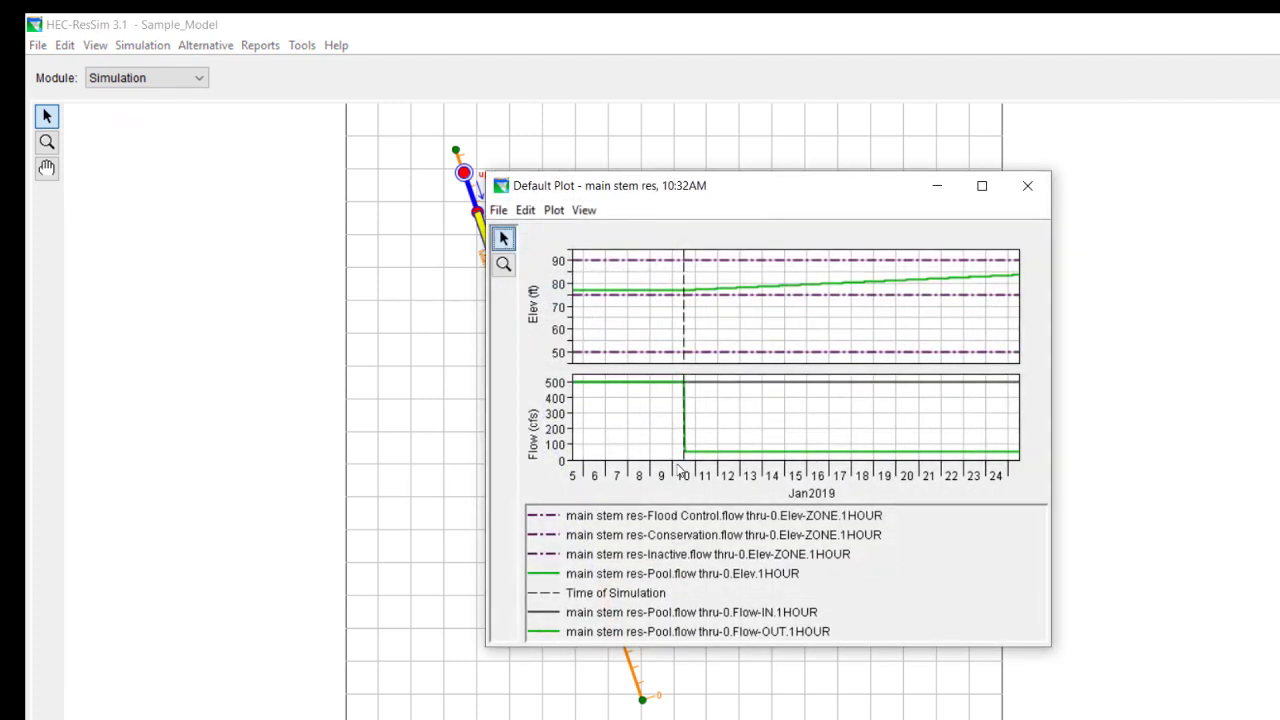
{"action": "mouse_move", "coordinate": [716, 458]}
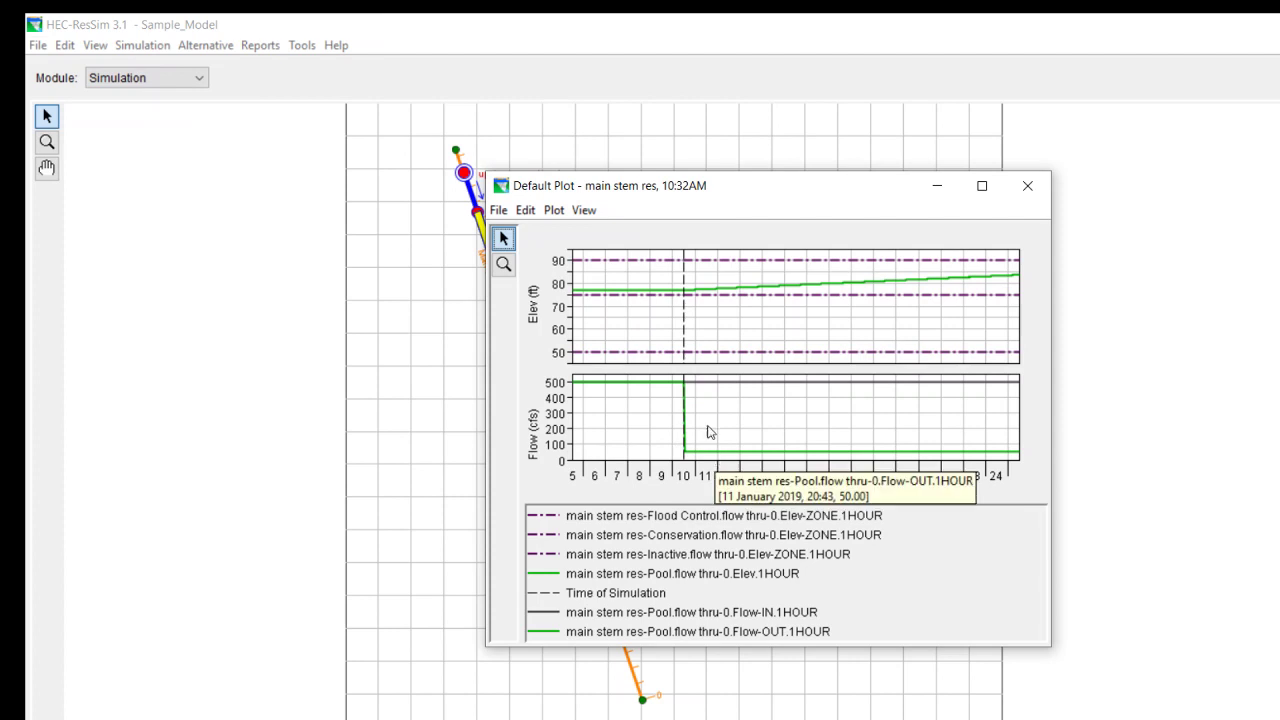
{"action": "mouse_move", "coordinate": [716, 293]}
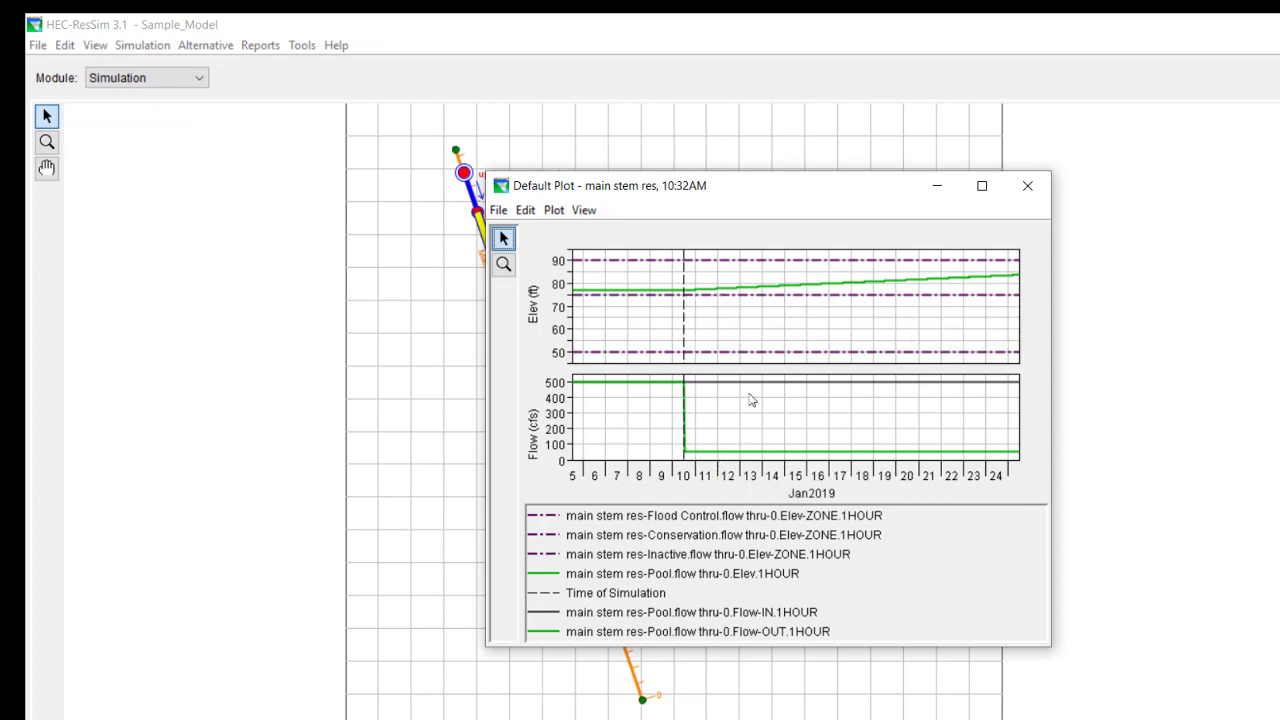
{"action": "mouse_move", "coordinate": [798, 389]}
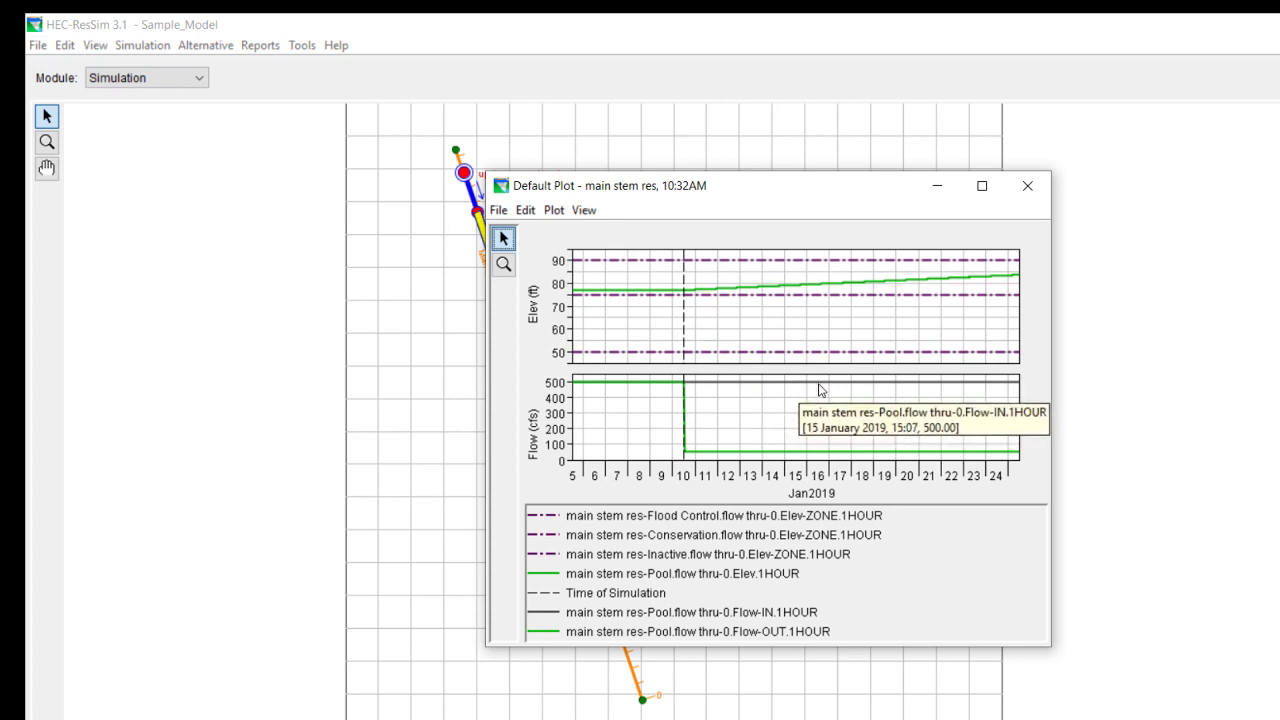
{"action": "mouse_move", "coordinate": [818, 456]}
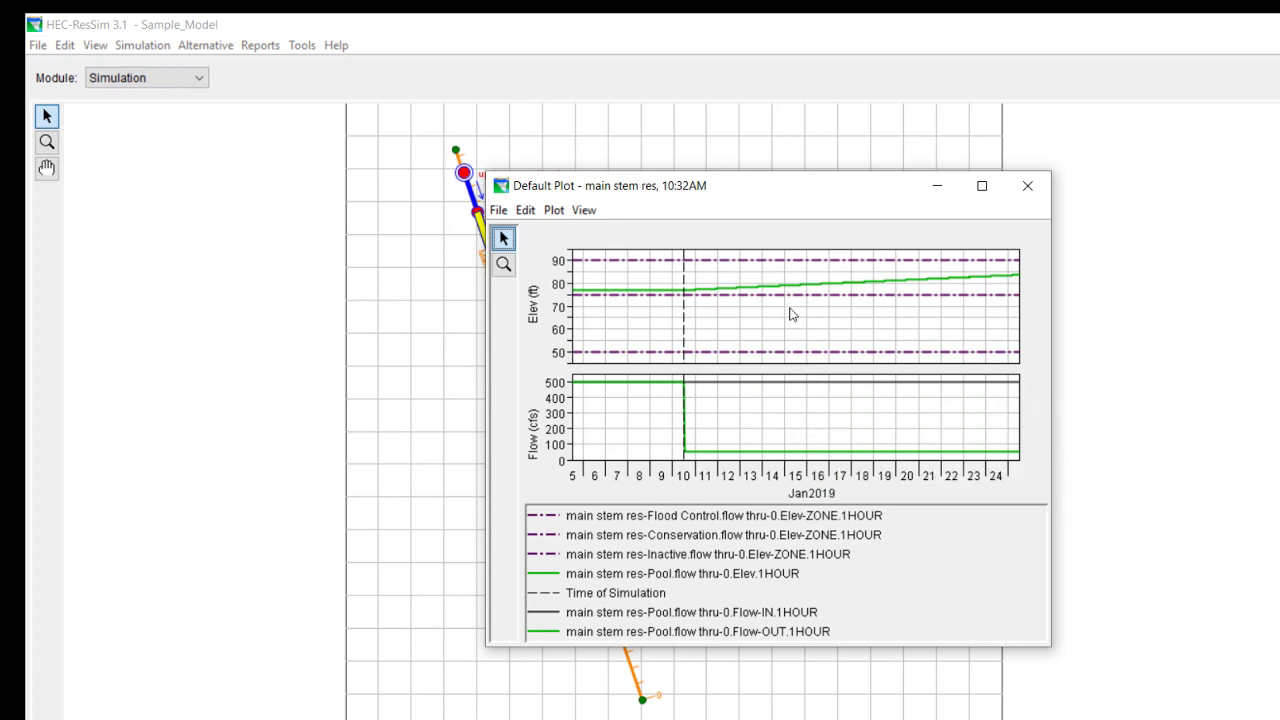
{"action": "mouse_move", "coordinate": [1017, 278]}
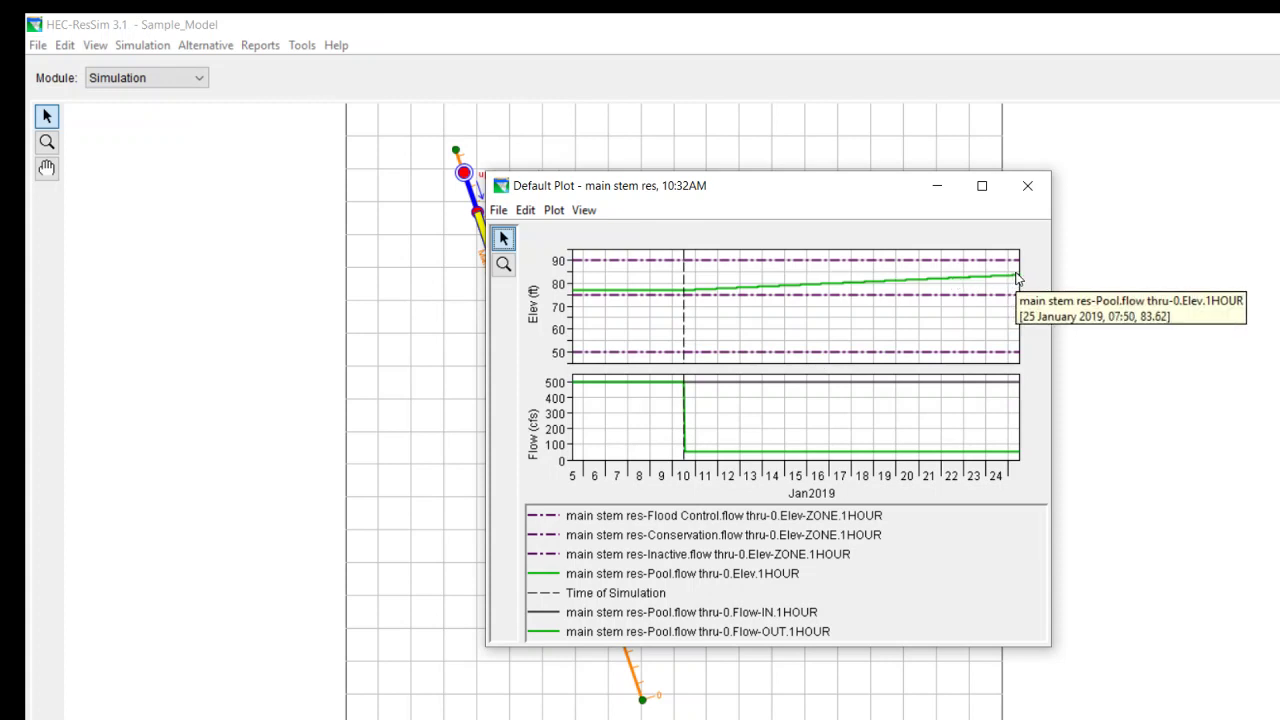
{"action": "left_click", "coordinate": [1031, 187]}
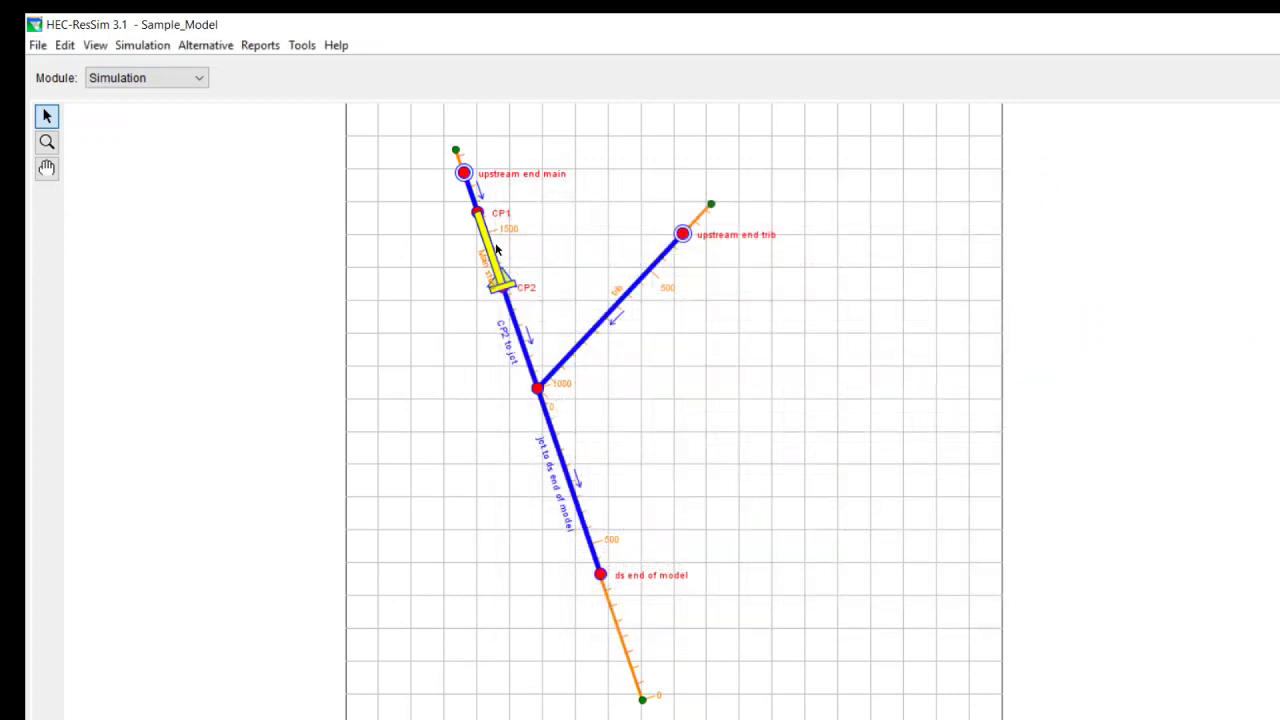
Step: Lower the priority of the max 50 rule below max 100 in the Flood Control zone of main stem res
{"action": "right_click", "coordinate": [489, 251]}
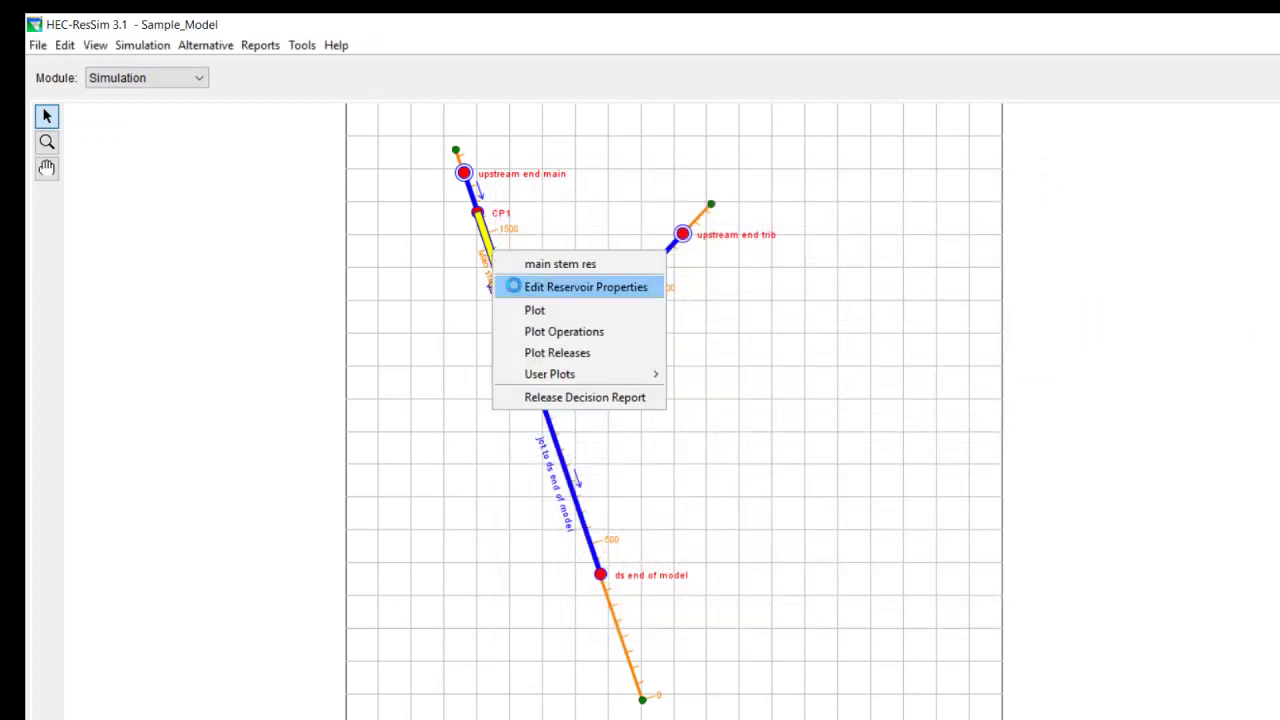
{"action": "left_click", "coordinate": [516, 288]}
{"action": "left_click", "coordinate": [495, 331]}
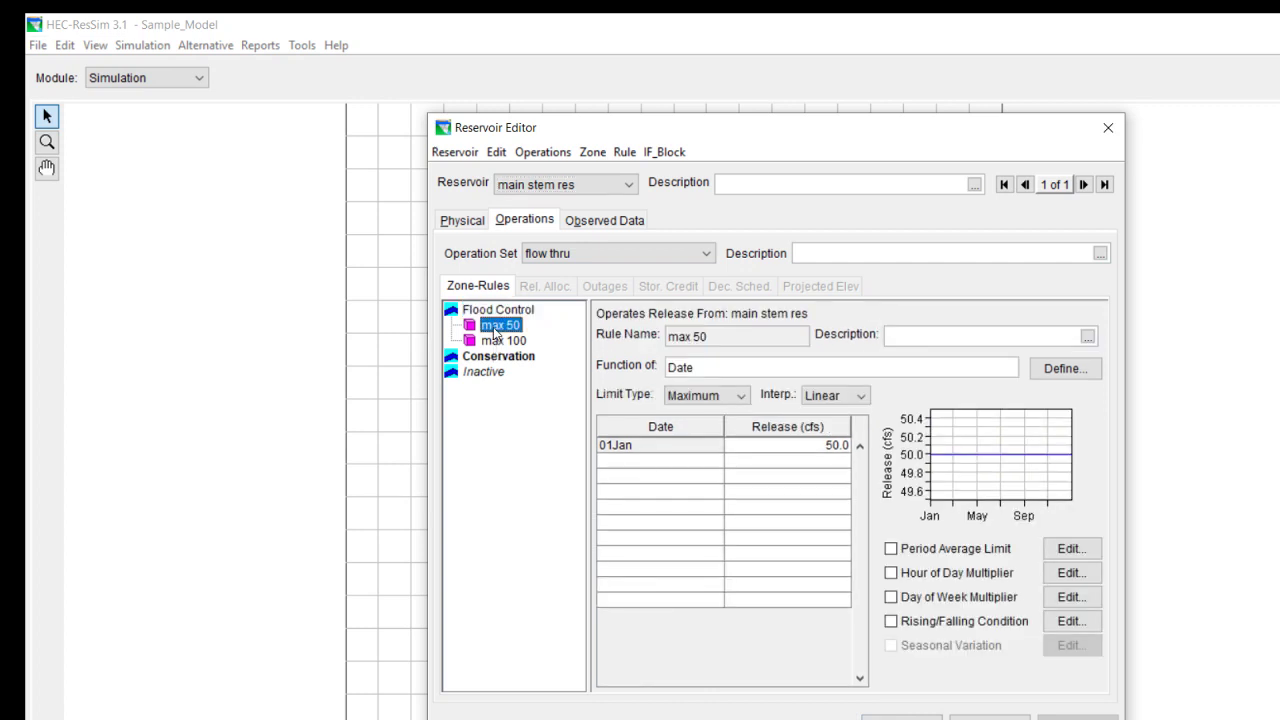
{"action": "right_click", "coordinate": [494, 333]}
{"action": "left_click", "coordinate": [545, 362]}
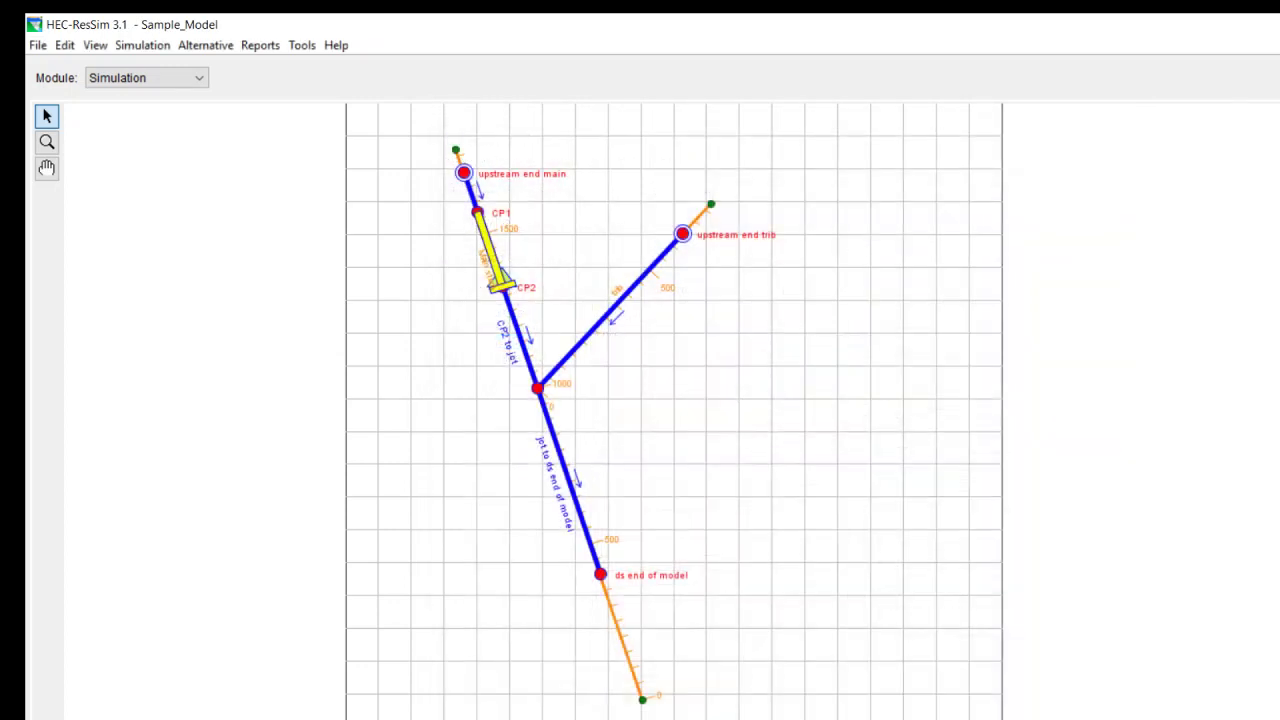
Step: Recompute the flow thru alternative and plot the main stem res pool's elevation, inflow and outflow
{"action": "left_click", "coordinate": [1078, 717]}
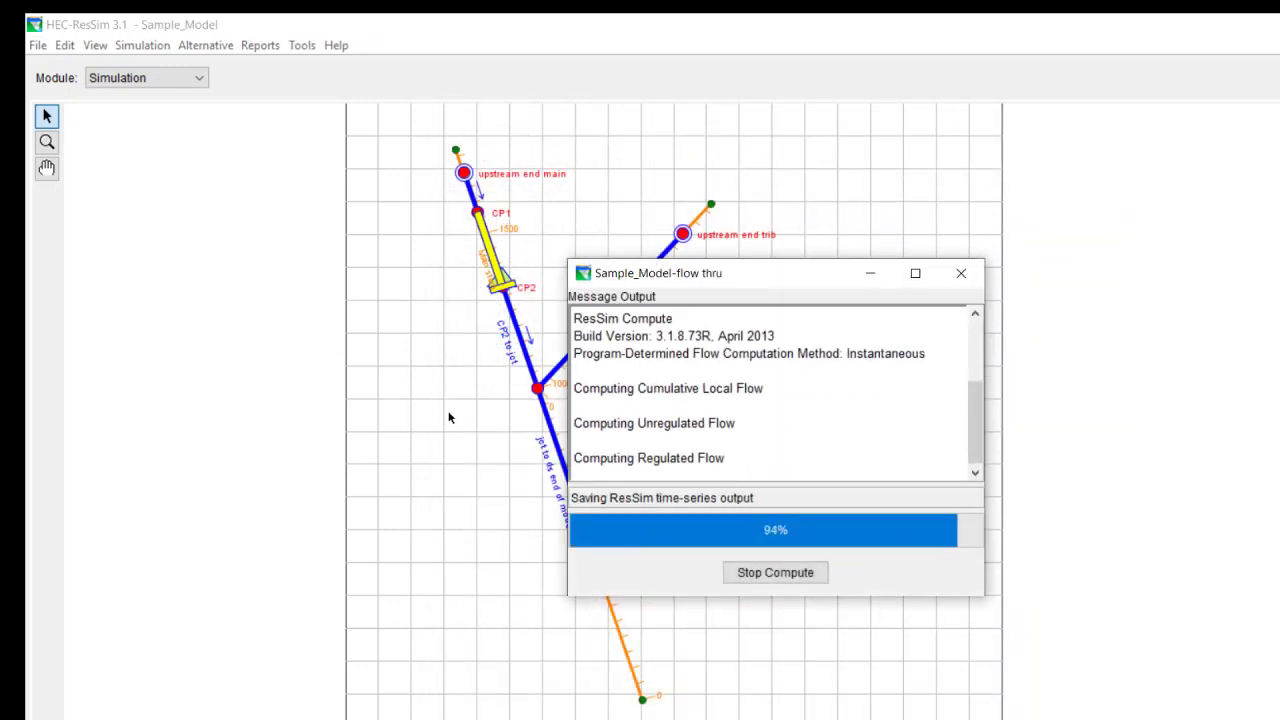
{"action": "left_click", "coordinate": [775, 571]}
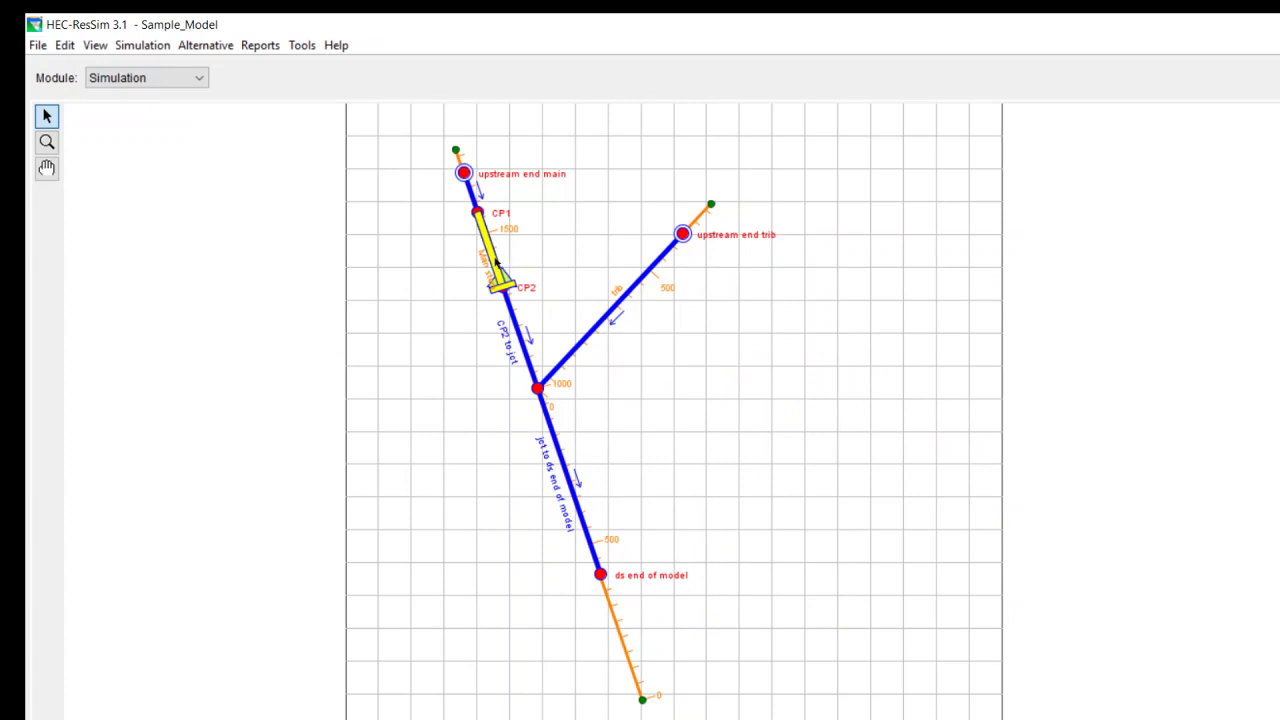
{"action": "right_click", "coordinate": [495, 262]}
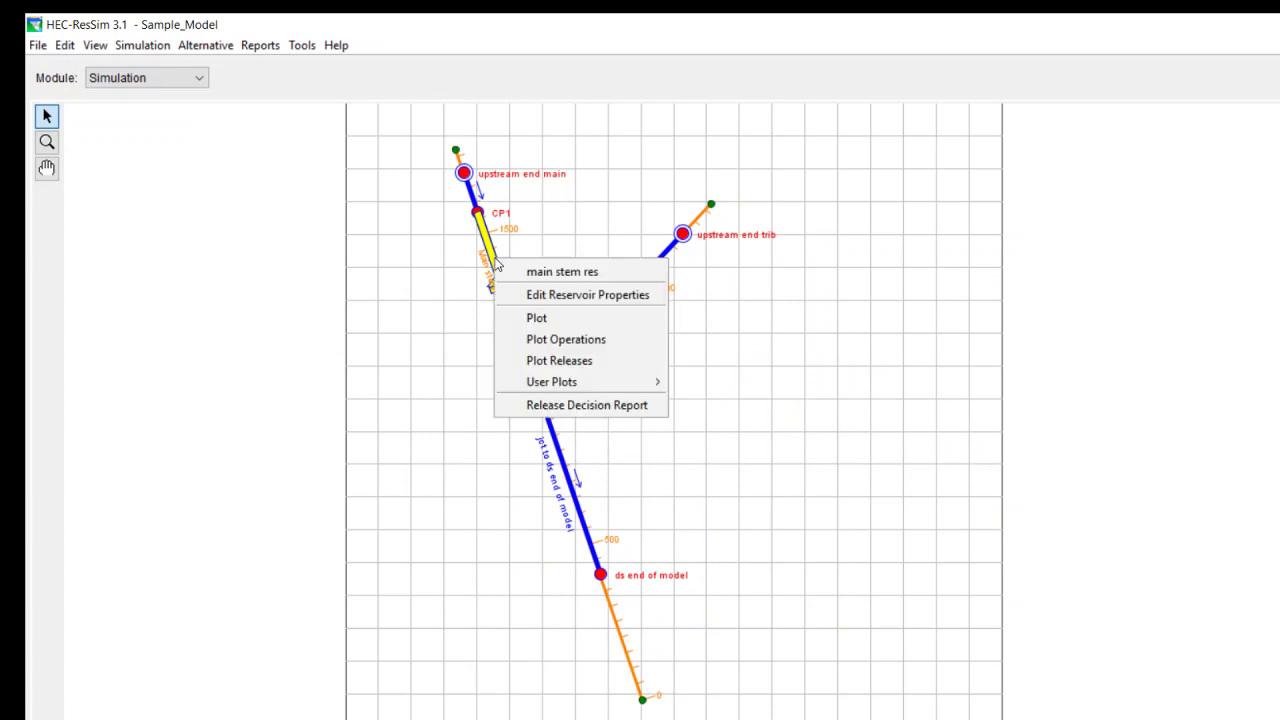
{"action": "left_click", "coordinate": [536, 318]}
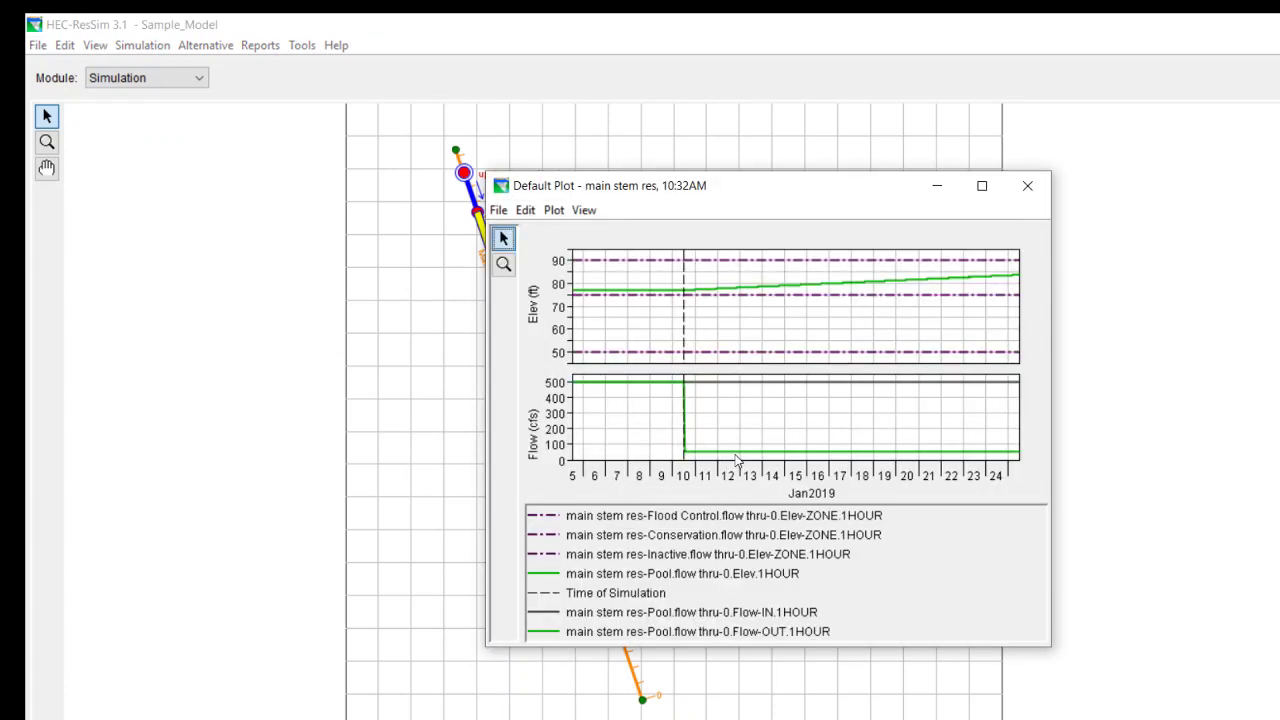